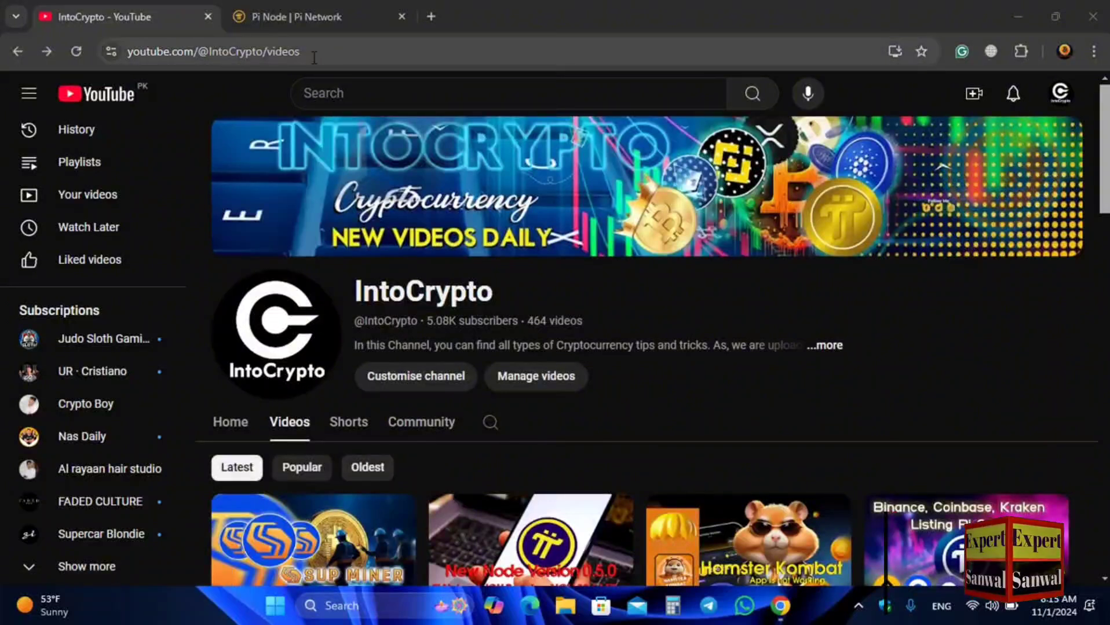
Step: Download the Windows installer, Pi Network Setup 0.5.0, from the Pi Node page
{"action": "left_click", "coordinate": [307, 20]}
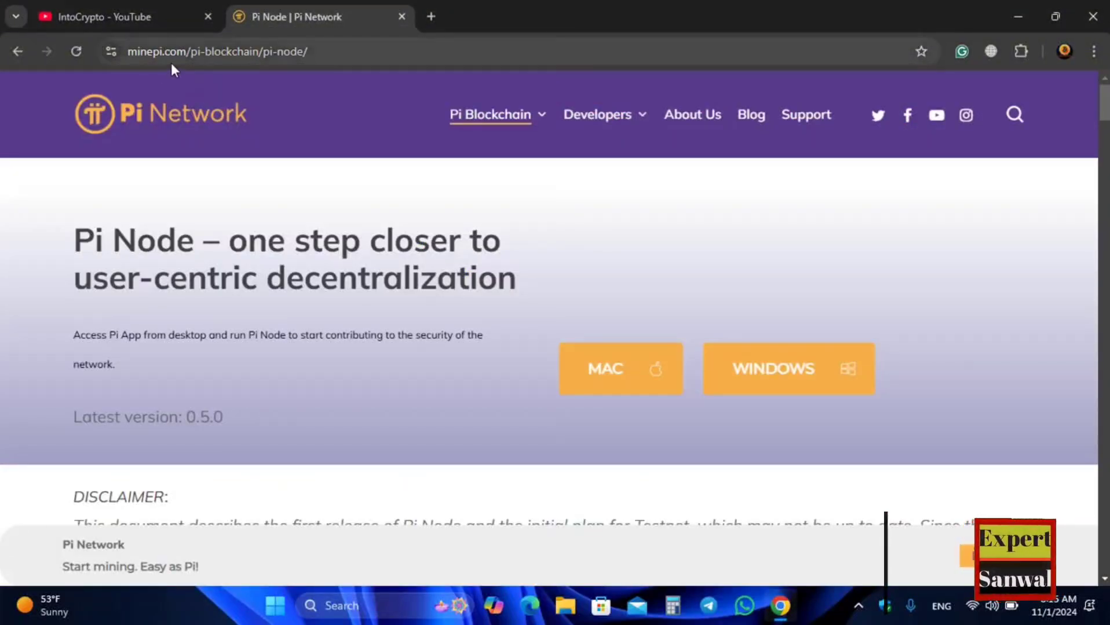
{"action": "left_click", "coordinate": [317, 52]}
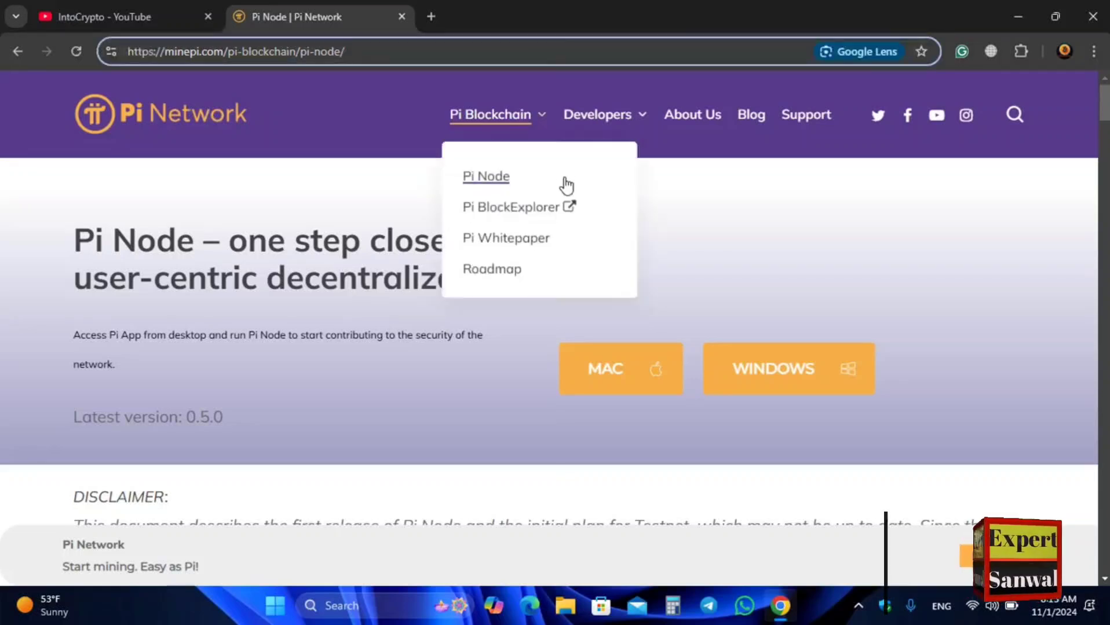
{"action": "left_click", "coordinate": [1017, 255]}
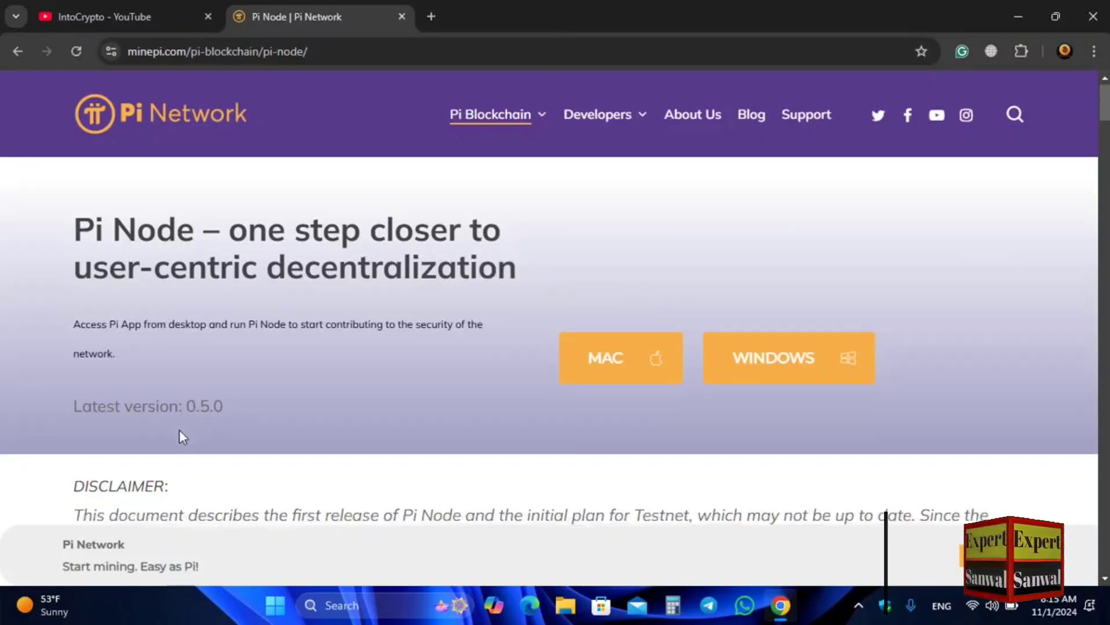
{"action": "scroll", "coordinate": [180, 431], "scroll_direction": "down", "scroll_amount": 3}
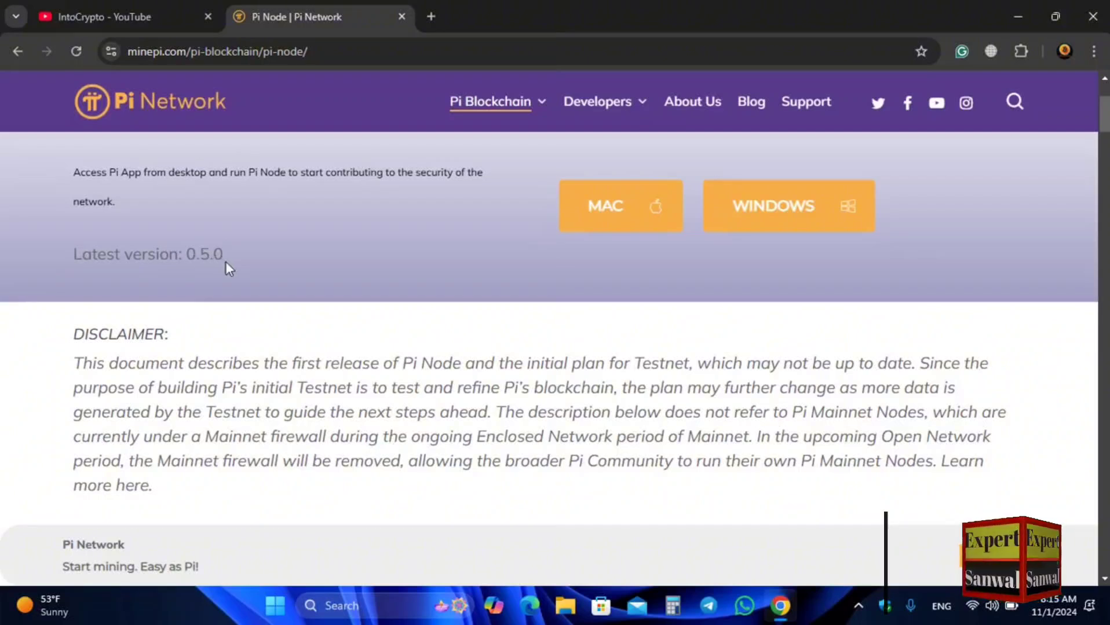
{"action": "scroll", "coordinate": [249, 281], "scroll_direction": "up", "scroll_amount": 3}
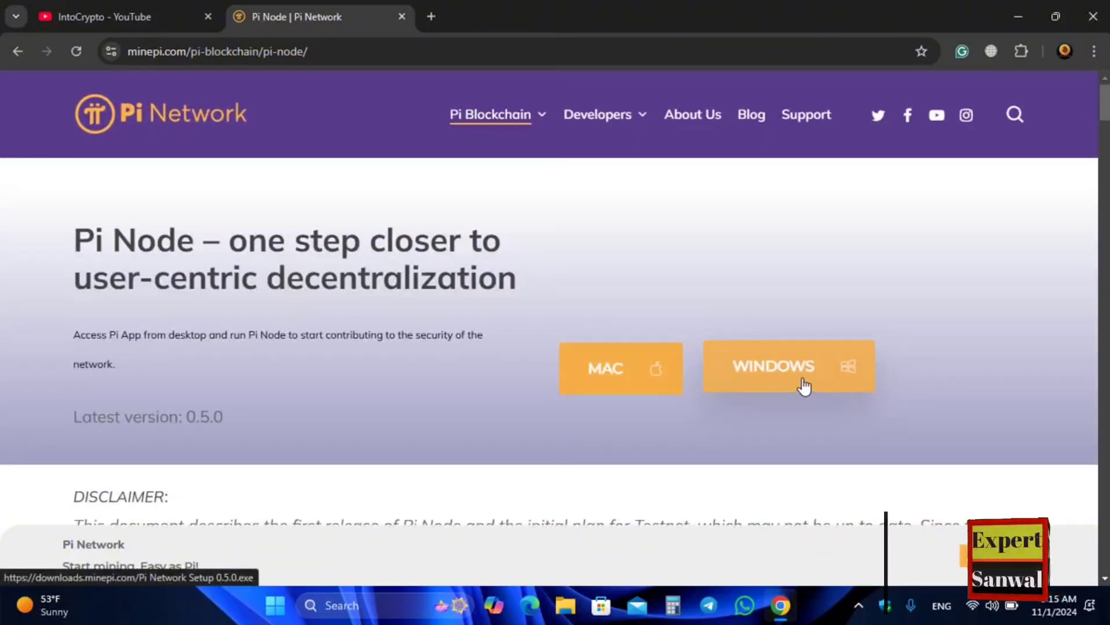
{"action": "left_click", "coordinate": [785, 385]}
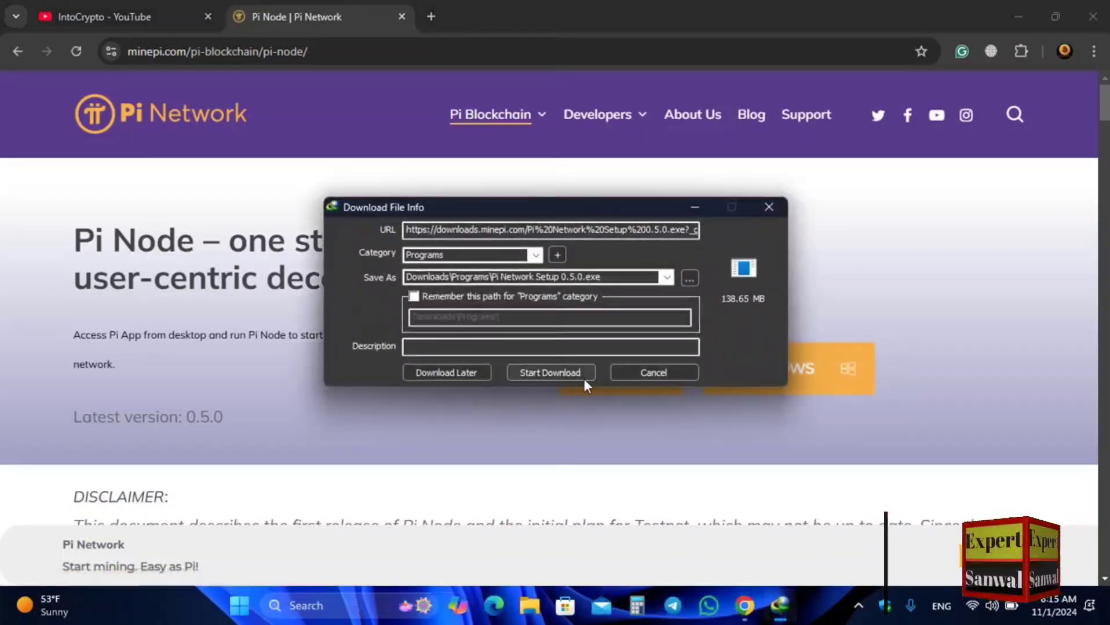
{"action": "left_click", "coordinate": [583, 379]}
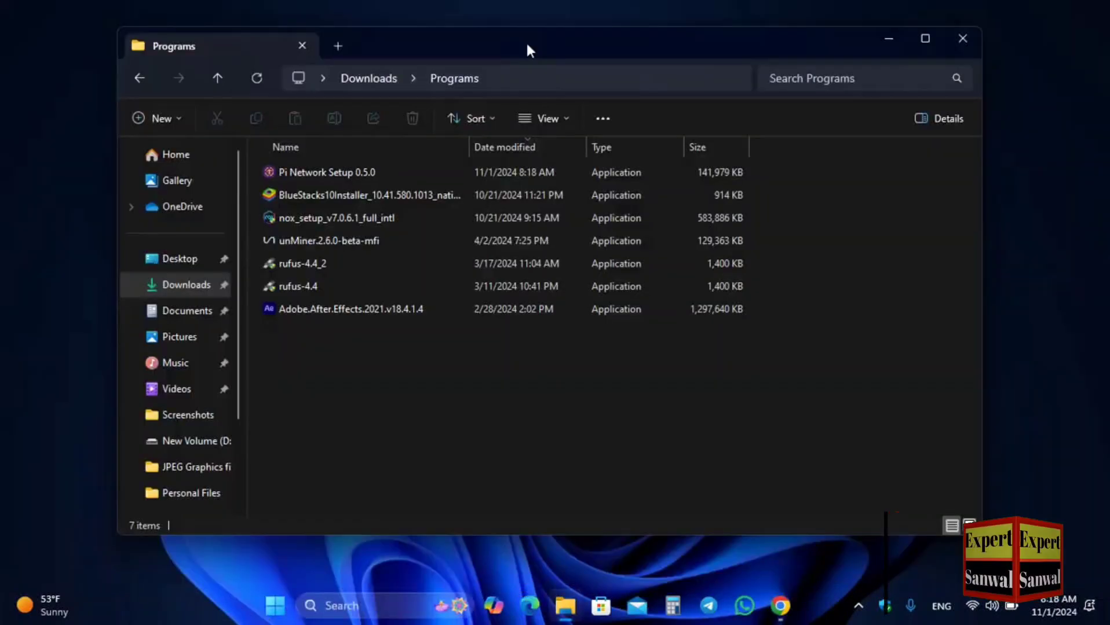
Step: Run Pi Network Setup 0.5.0 from Downloads\Programs, then minimize Explorer to show the desktop
{"action": "left_click_drag", "start_coordinate": [395, 48], "coordinate": [409, 58]}
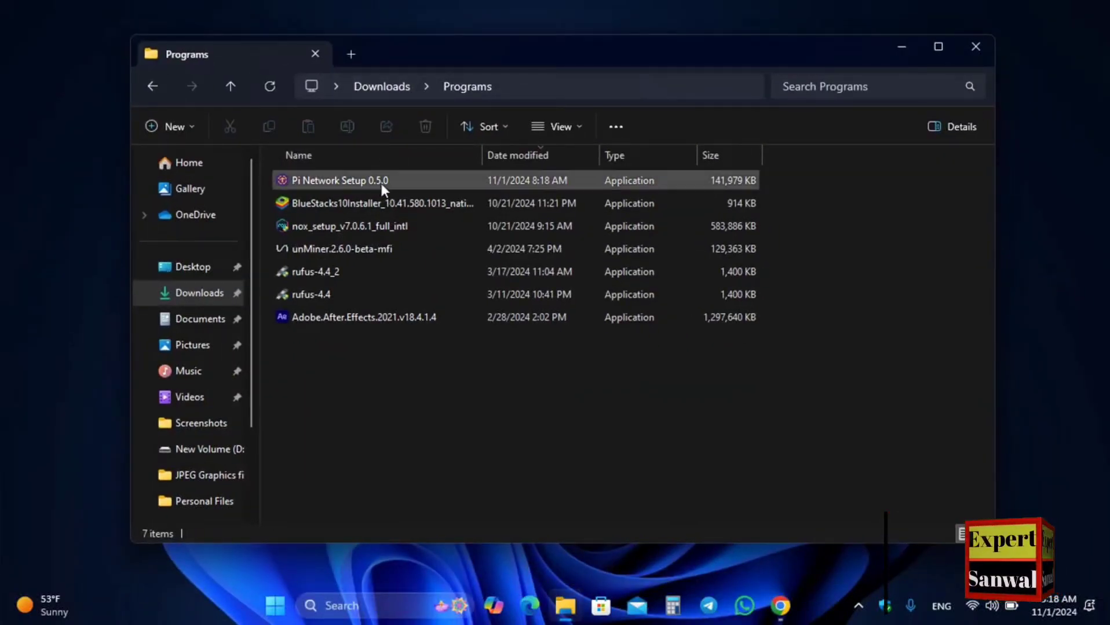
{"action": "left_click", "coordinate": [380, 180]}
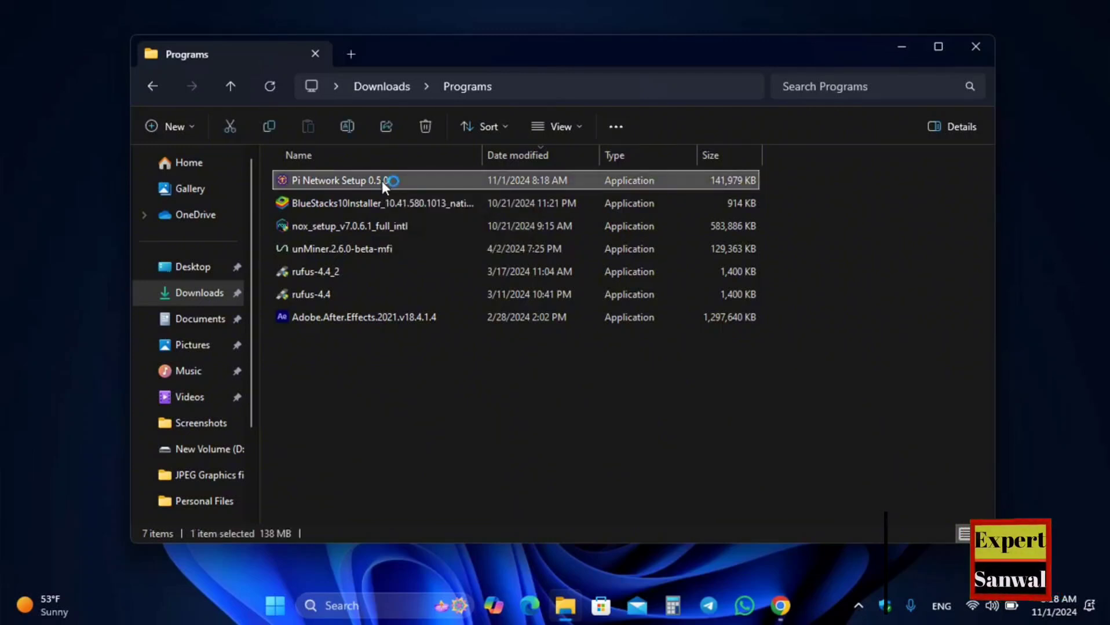
{"action": "left_click", "coordinate": [902, 47]}
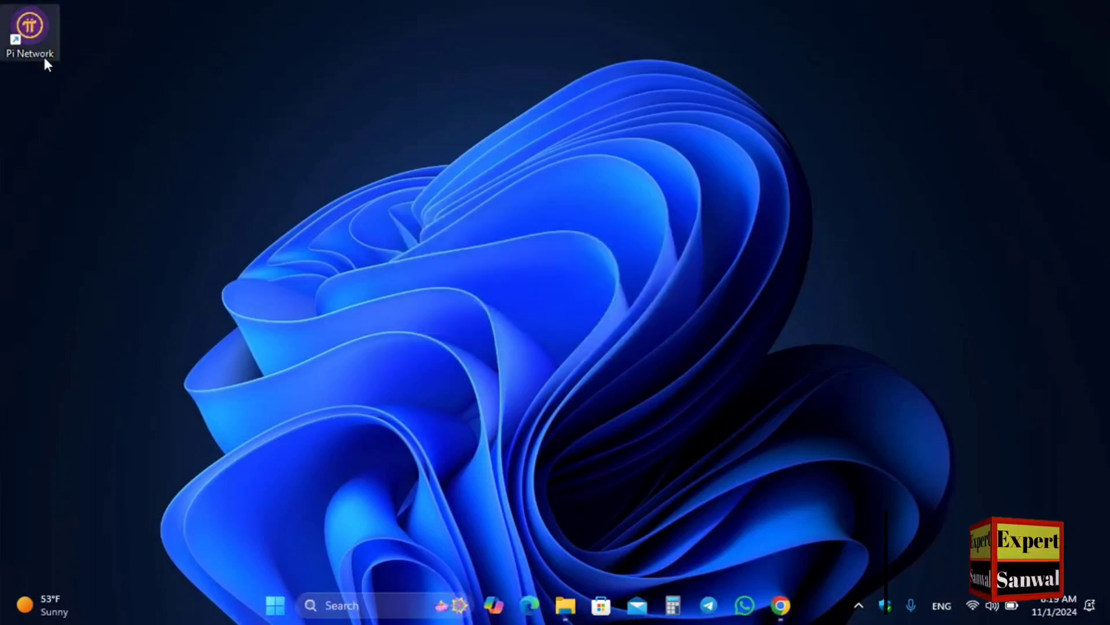
Step: Launch Pi Node from the desktop and log in to the Pi App using the copied mobile sign-in code
{"action": "double_click", "coordinate": [23, 58]}
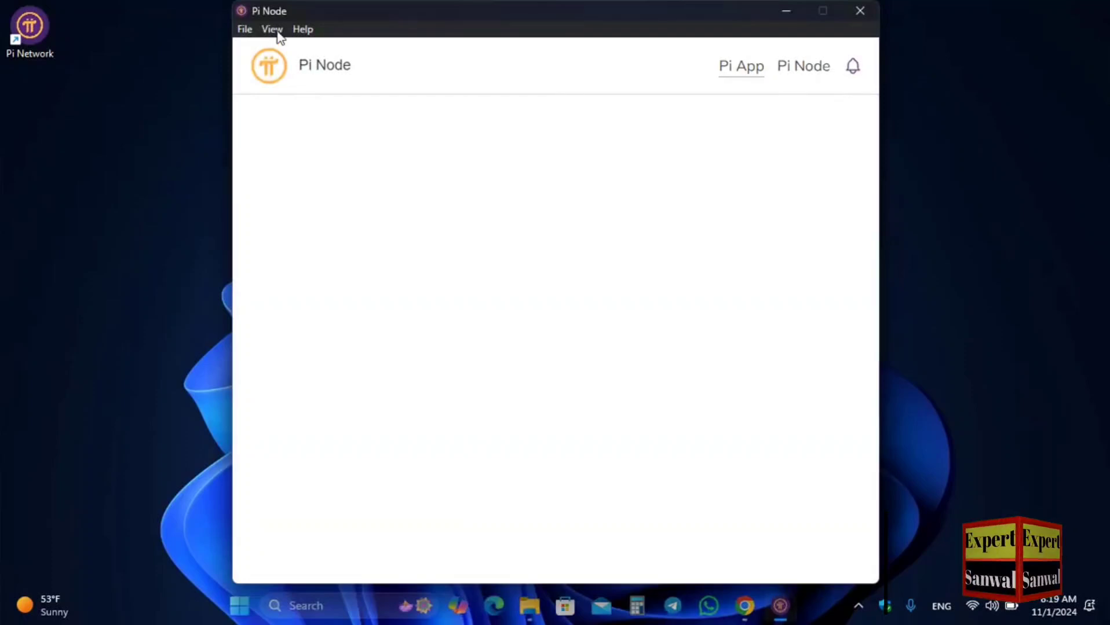
{"action": "left_click_drag", "start_coordinate": [306, 13], "coordinate": [304, 16]}
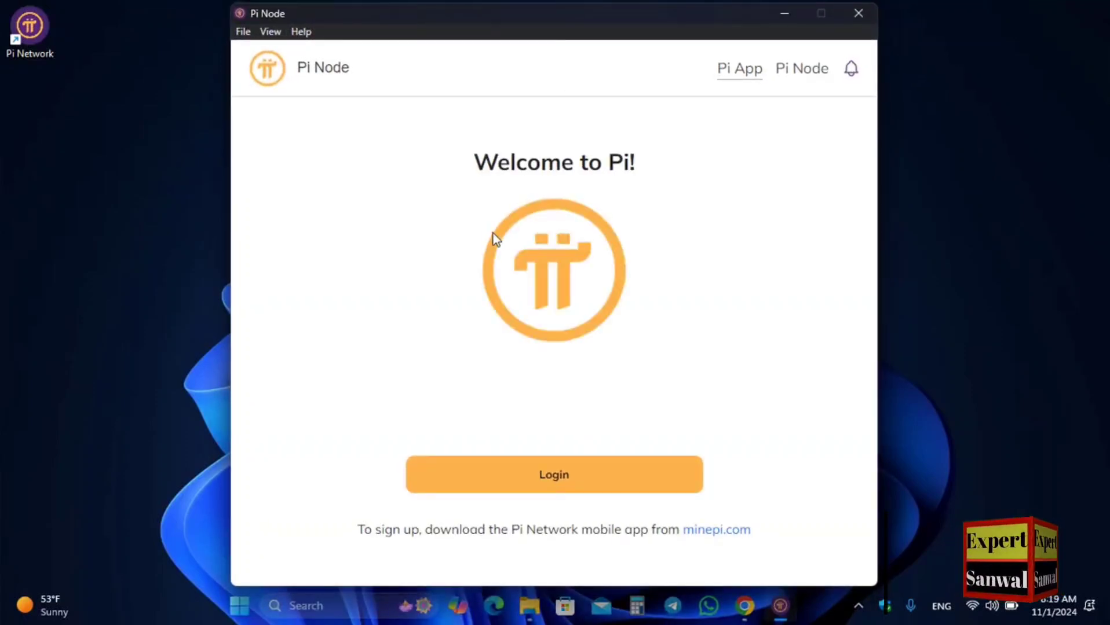
{"action": "left_click", "coordinate": [789, 75]}
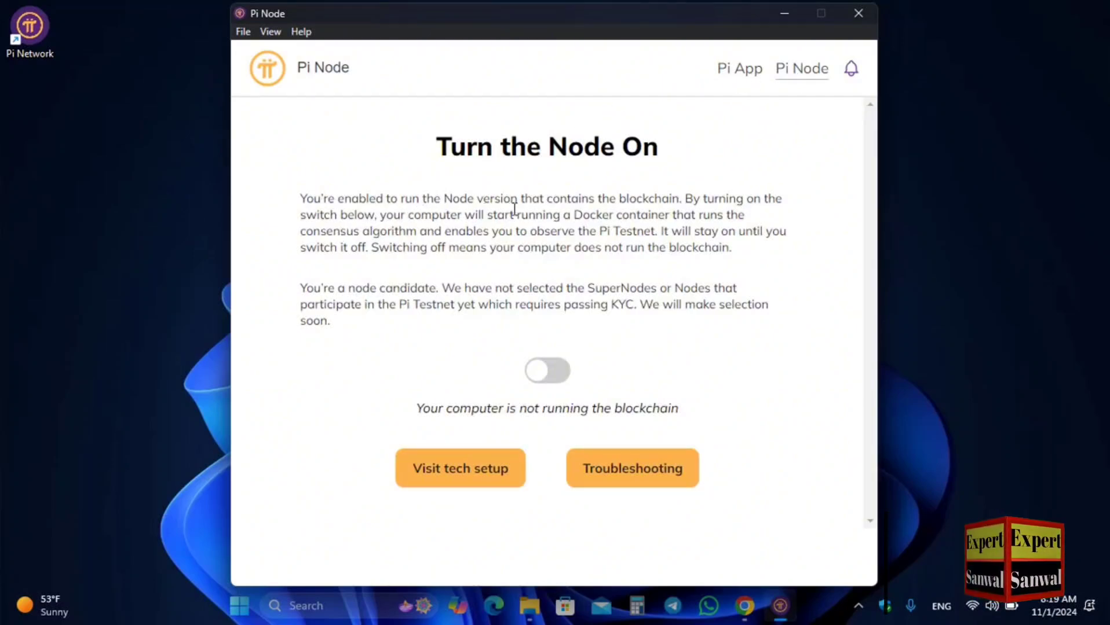
{"action": "left_click", "coordinate": [736, 80]}
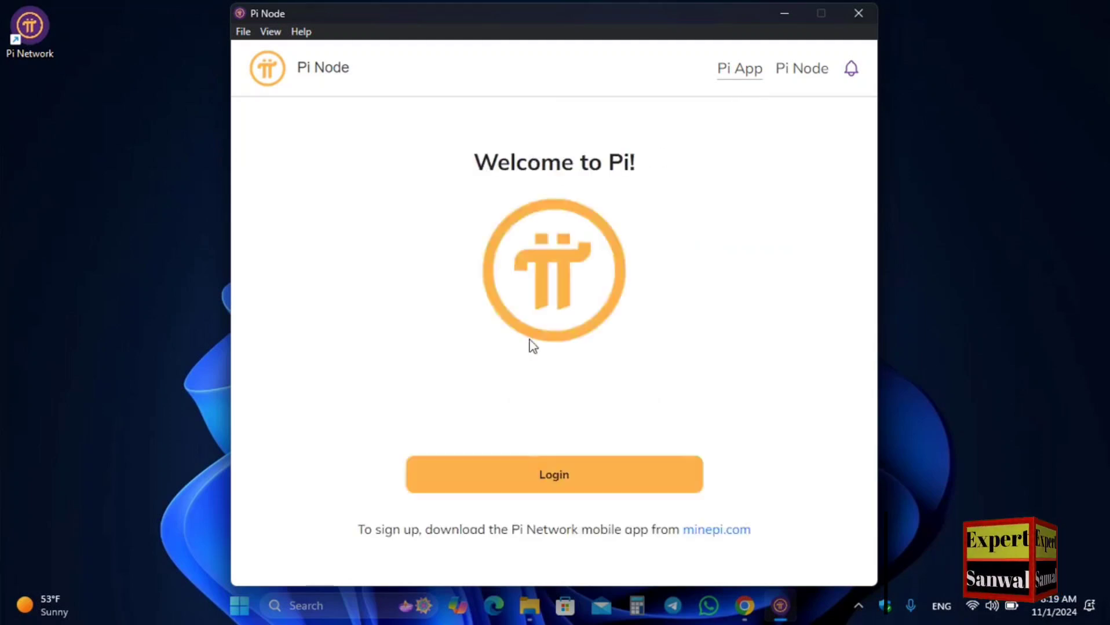
{"action": "left_click", "coordinate": [491, 488]}
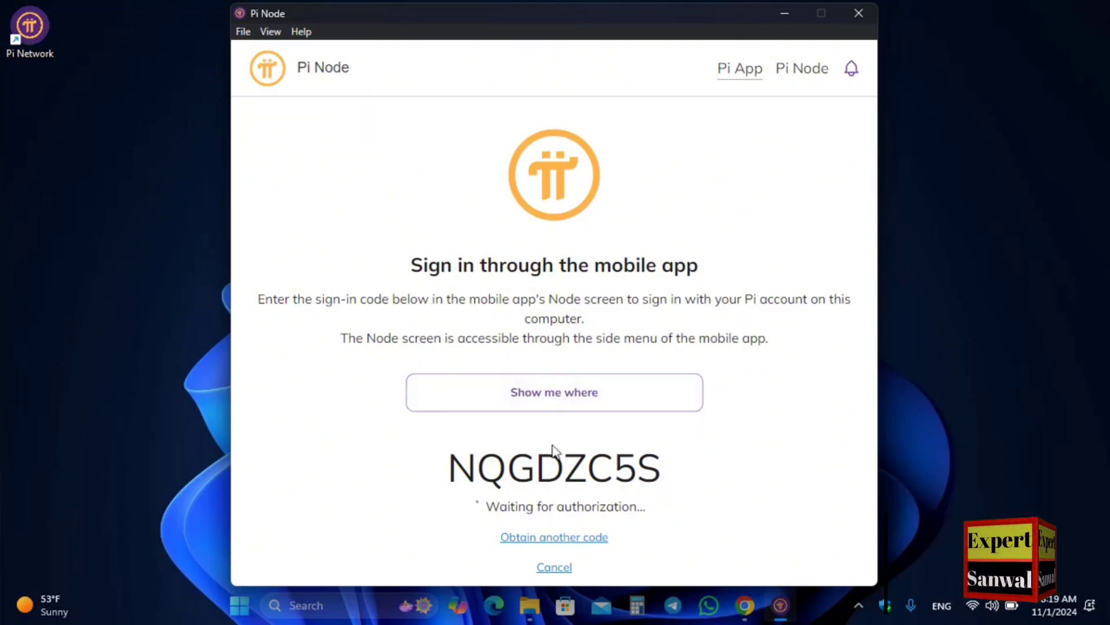
{"action": "double_click", "coordinate": [571, 467]}
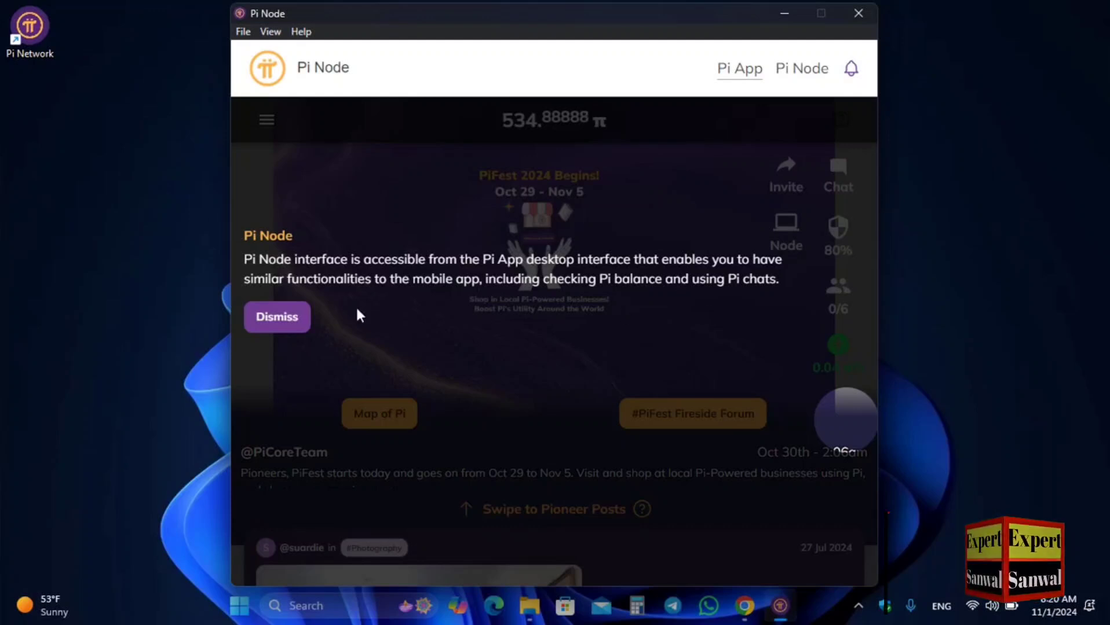
Step: Dismiss the Pi Node tip, continue past the node intro, and return to the Pi App home feed
{"action": "left_click", "coordinate": [307, 321]}
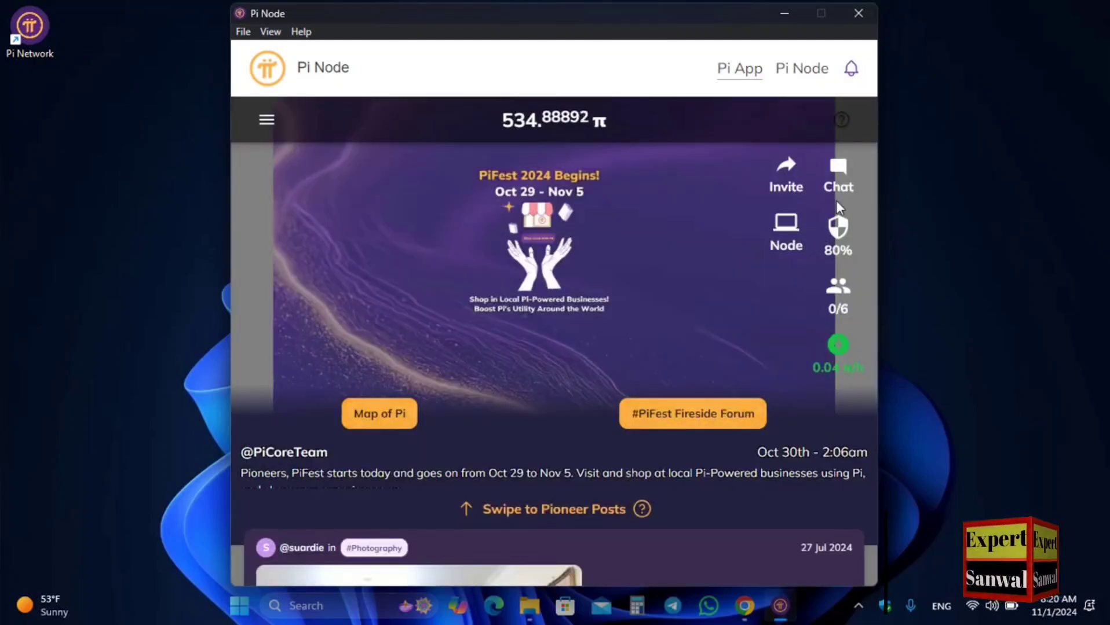
{"action": "left_click", "coordinate": [795, 242]}
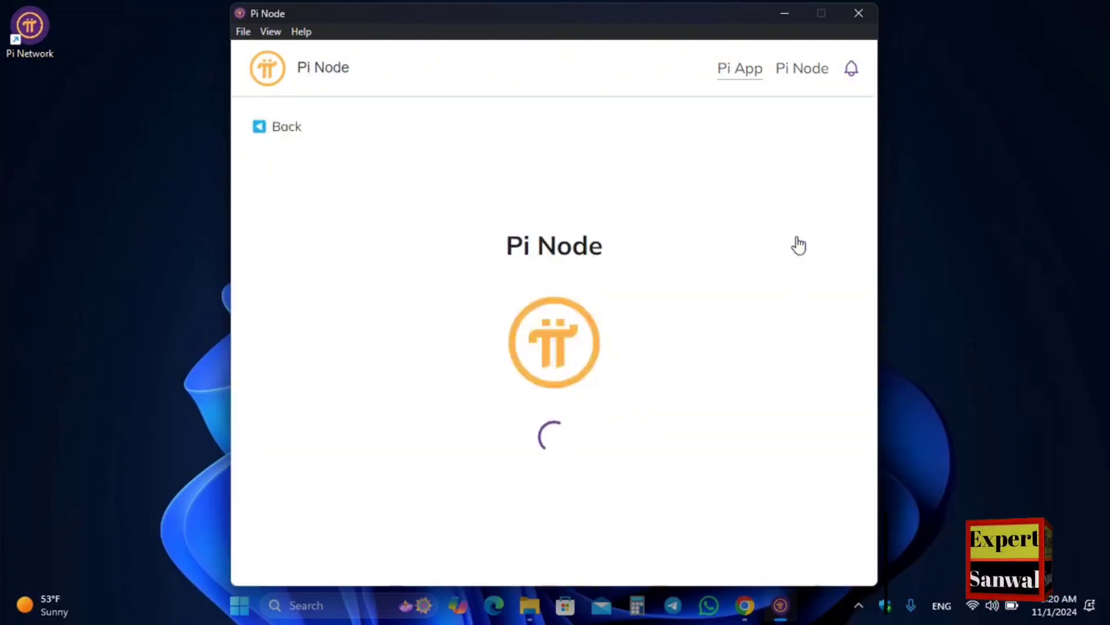
{"action": "left_click", "coordinate": [584, 395]}
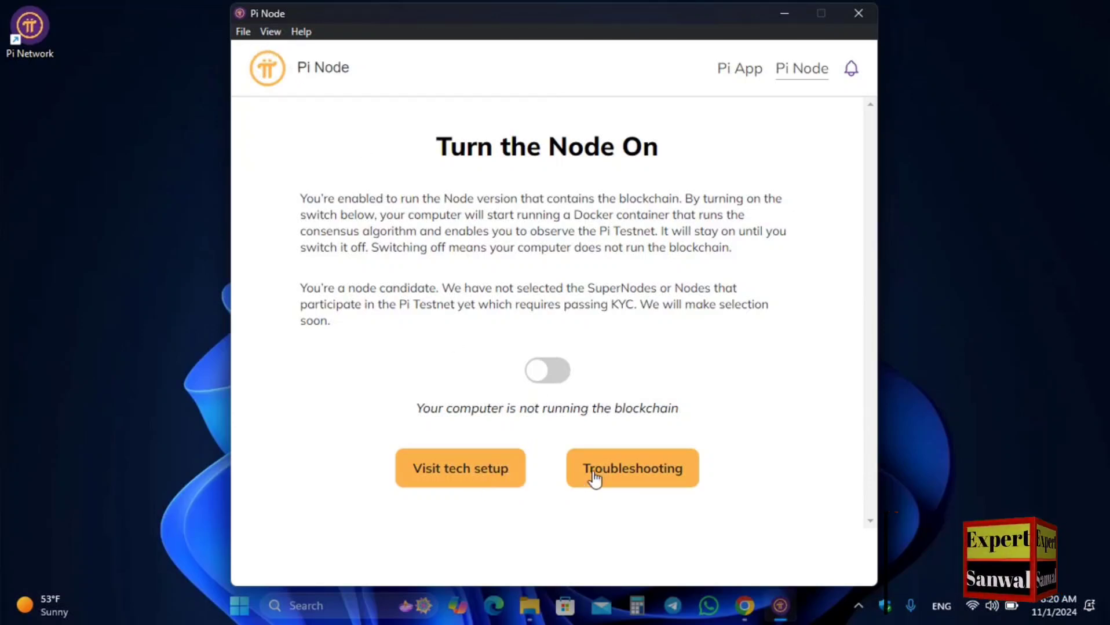
{"action": "left_click", "coordinate": [733, 80]}
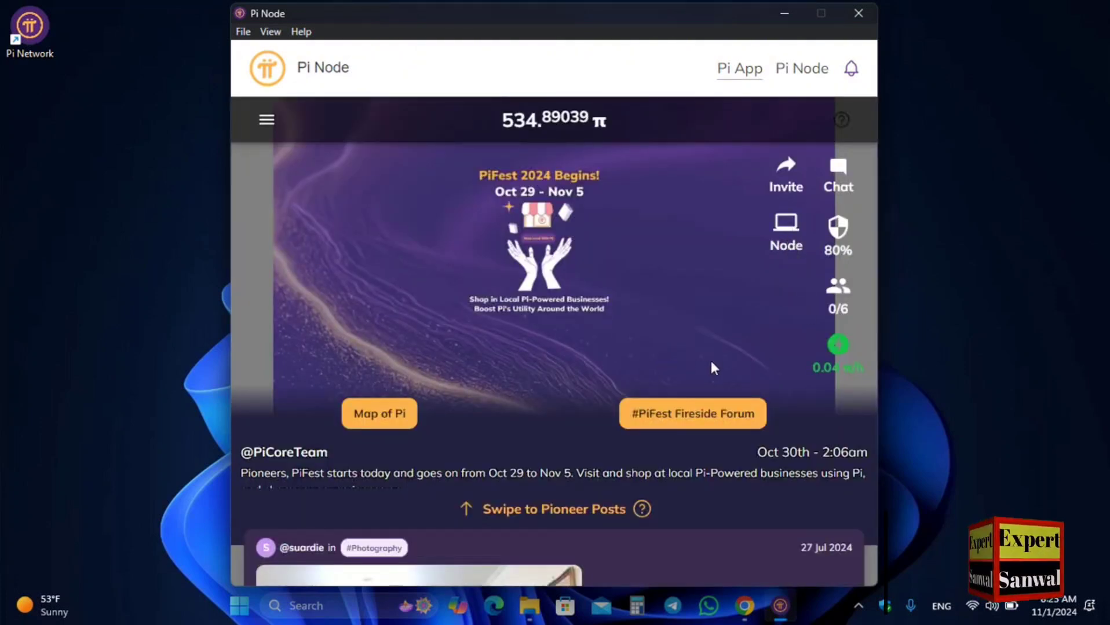
Step: Open the Node page and continue past the application-submitted notice to reach Turn the Node On
{"action": "left_click", "coordinate": [791, 245]}
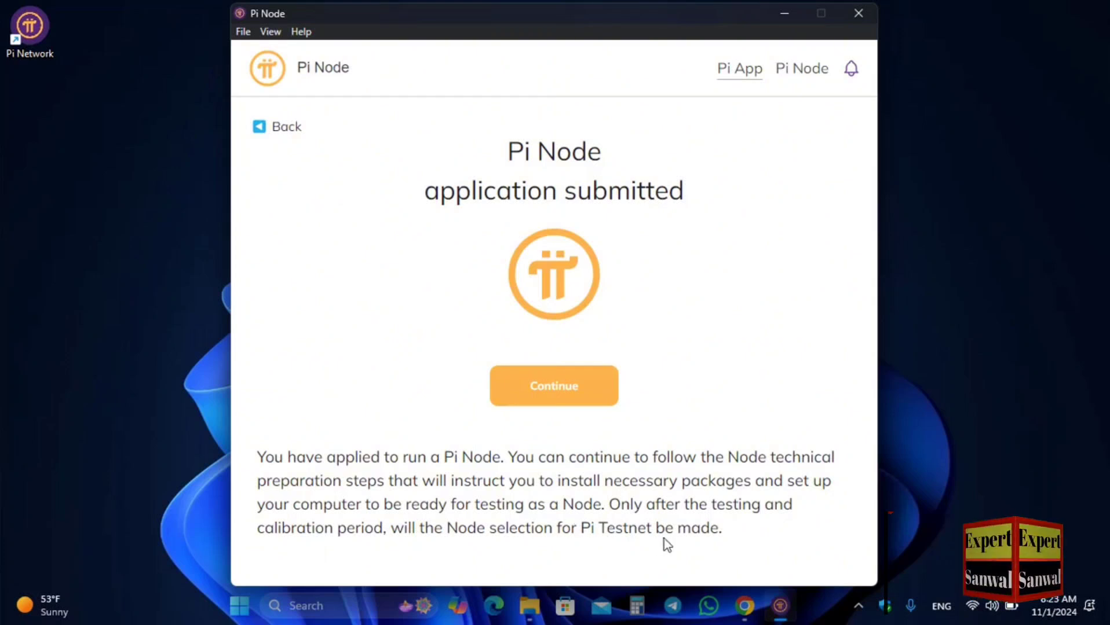
{"action": "left_click", "coordinate": [566, 388]}
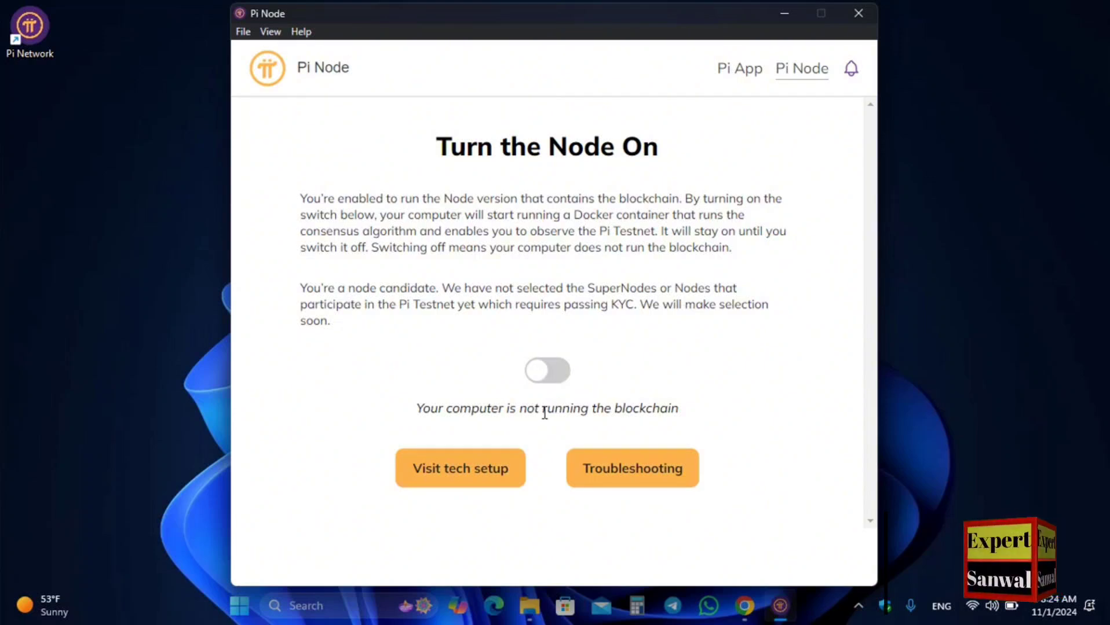
Step: Switch the node on, expand the Install Docker instructions, and follow the Download Docker Desktop link
{"action": "left_click", "coordinate": [555, 384]}
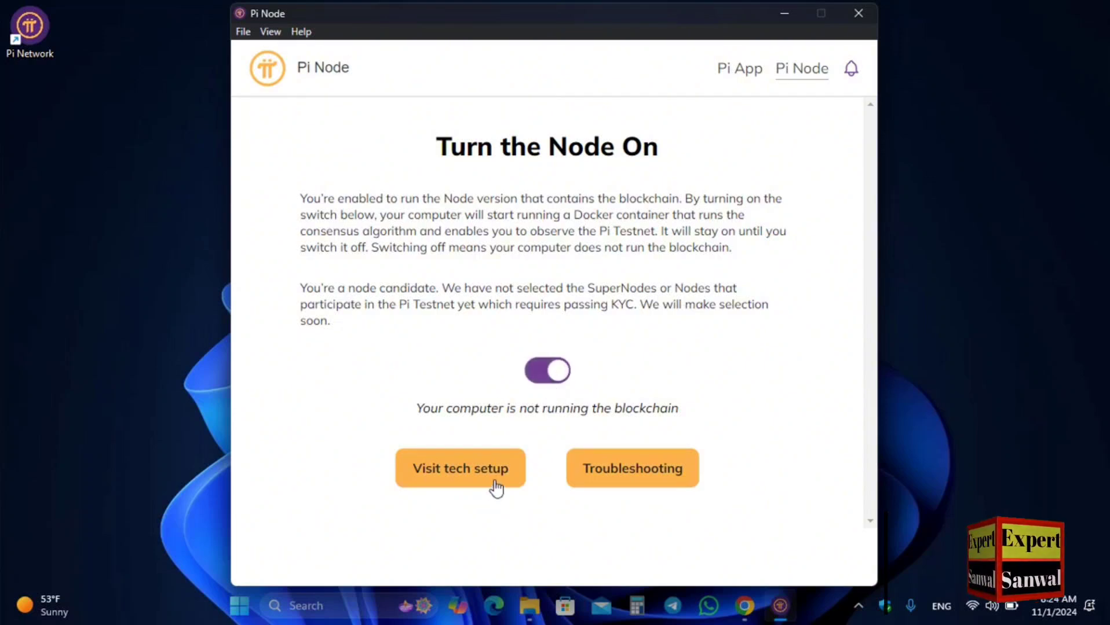
{"action": "left_click", "coordinate": [498, 486]}
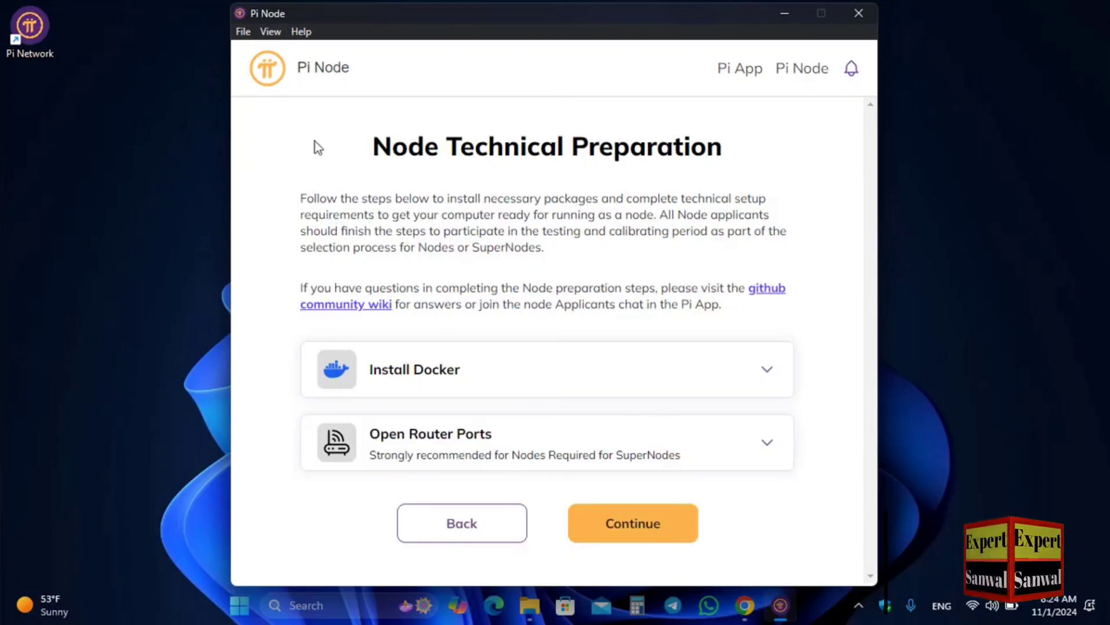
{"action": "left_click", "coordinate": [443, 376]}
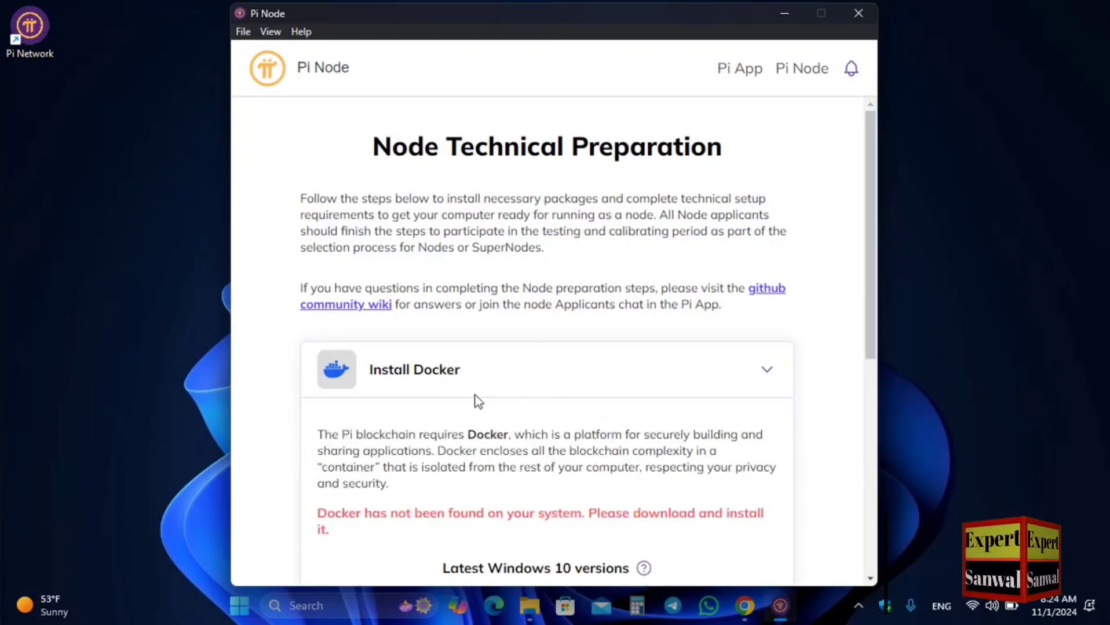
{"action": "scroll", "coordinate": [510, 463], "scroll_direction": "down", "scroll_amount": 4}
{"action": "scroll", "coordinate": [407, 355], "scroll_direction": "up", "scroll_amount": 3}
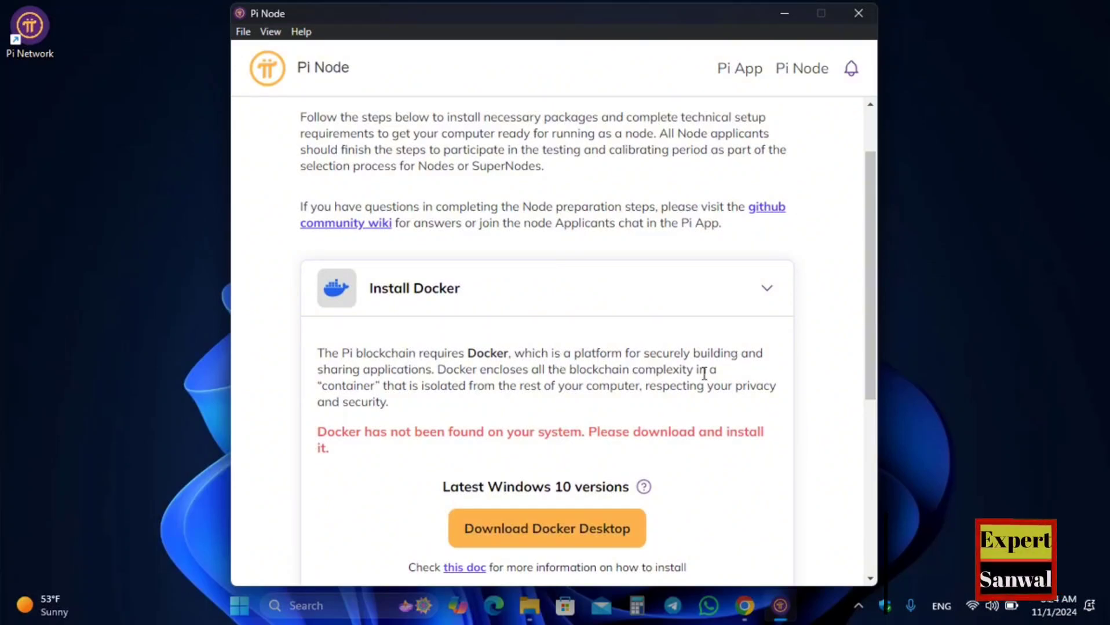
{"action": "scroll", "coordinate": [546, 476], "scroll_direction": "down", "scroll_amount": 6}
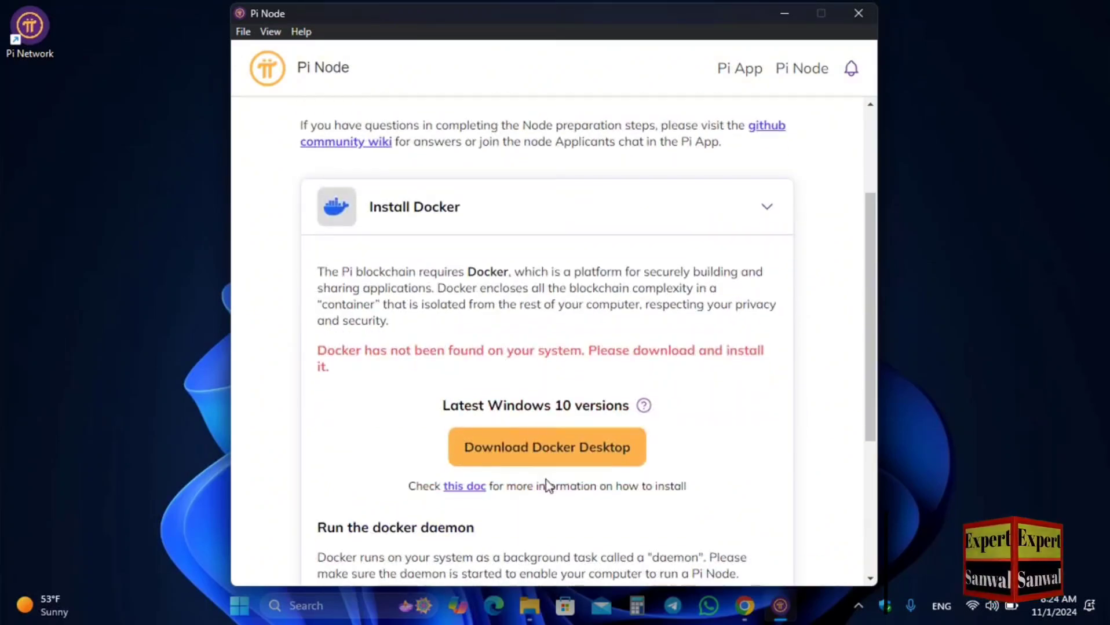
{"action": "scroll", "coordinate": [492, 403], "scroll_direction": "up", "scroll_amount": 6}
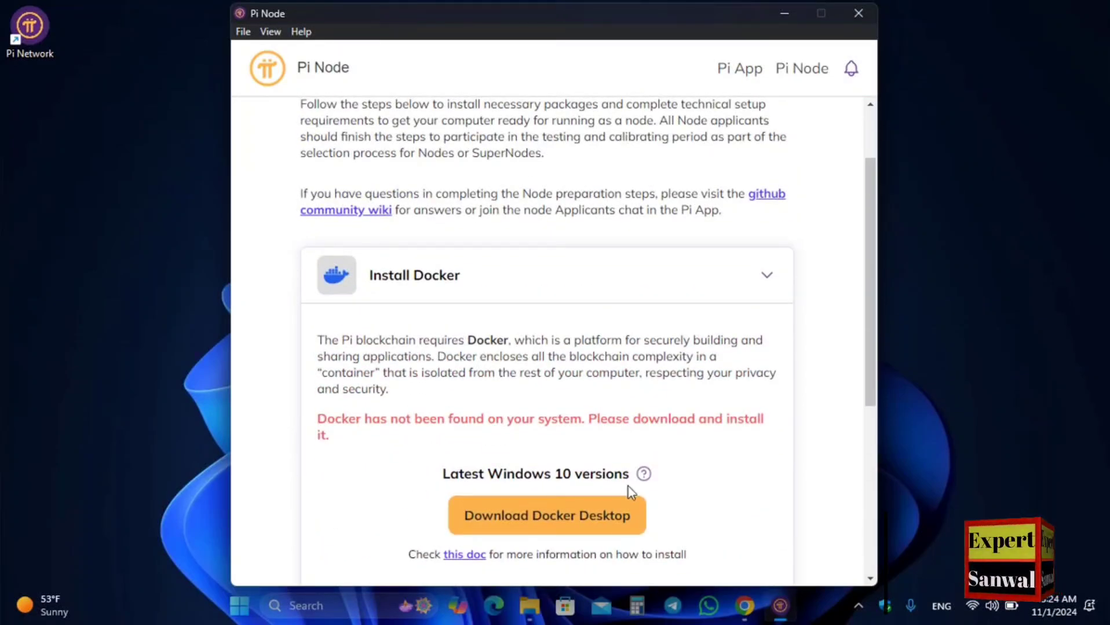
{"action": "scroll", "coordinate": [568, 426], "scroll_direction": "down", "scroll_amount": 3}
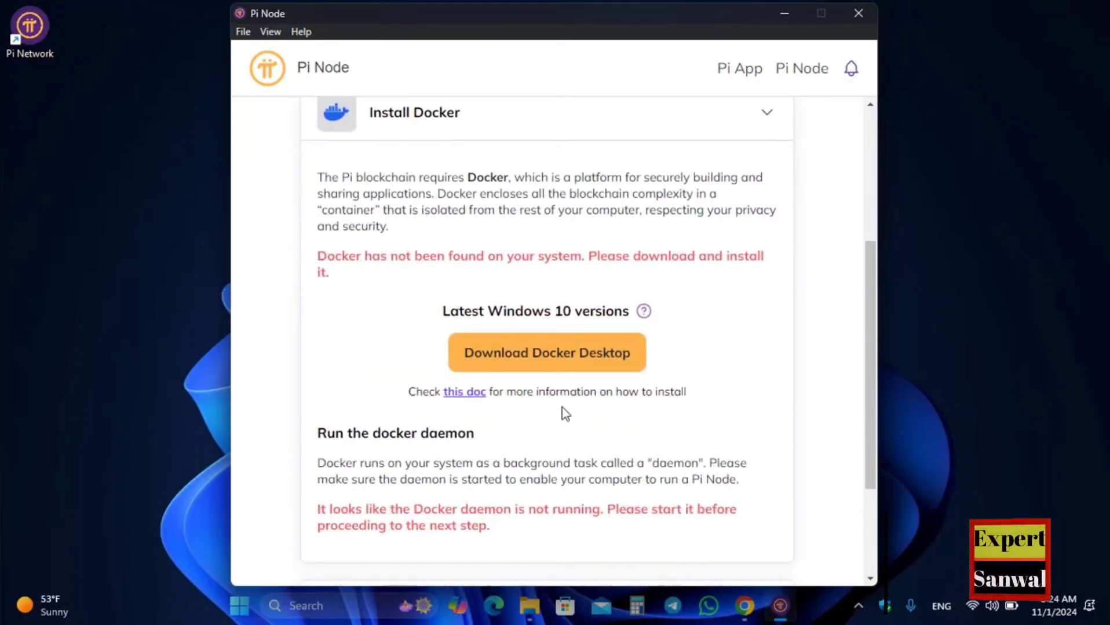
{"action": "left_click", "coordinate": [547, 354]}
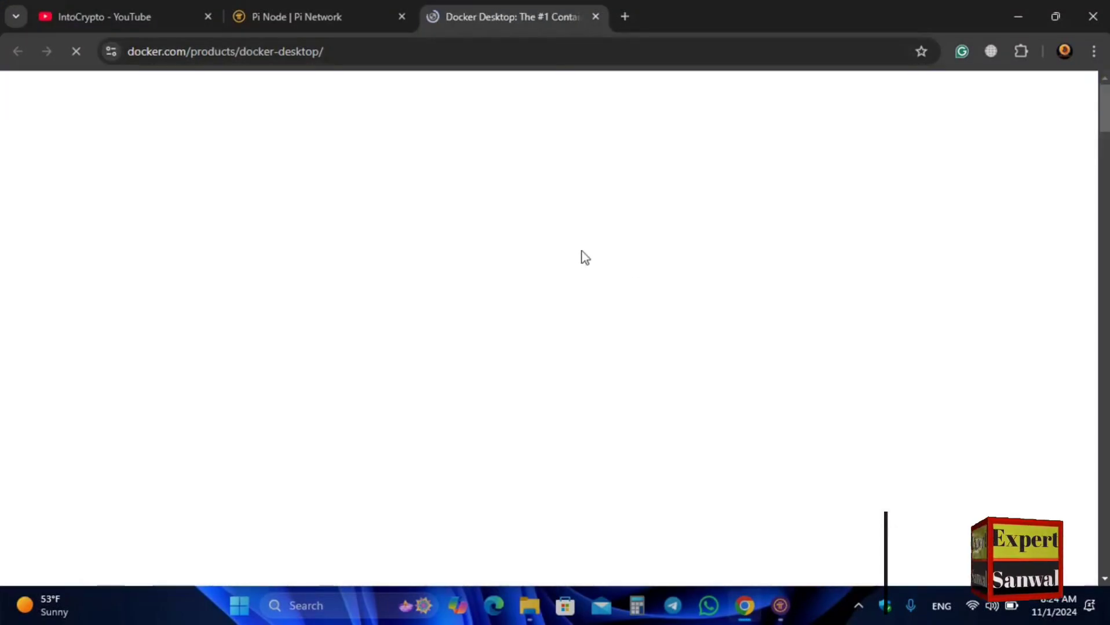
Step: Download the Windows AMD64 Docker Desktop Installer.exe (492.23 MB) into Downloads\Programs
{"action": "scroll", "coordinate": [636, 291], "scroll_direction": "down", "scroll_amount": 2}
{"action": "scroll", "coordinate": [531, 364], "scroll_direction": "down", "scroll_amount": 2}
{"action": "mouse_move", "coordinate": [611, 311]}
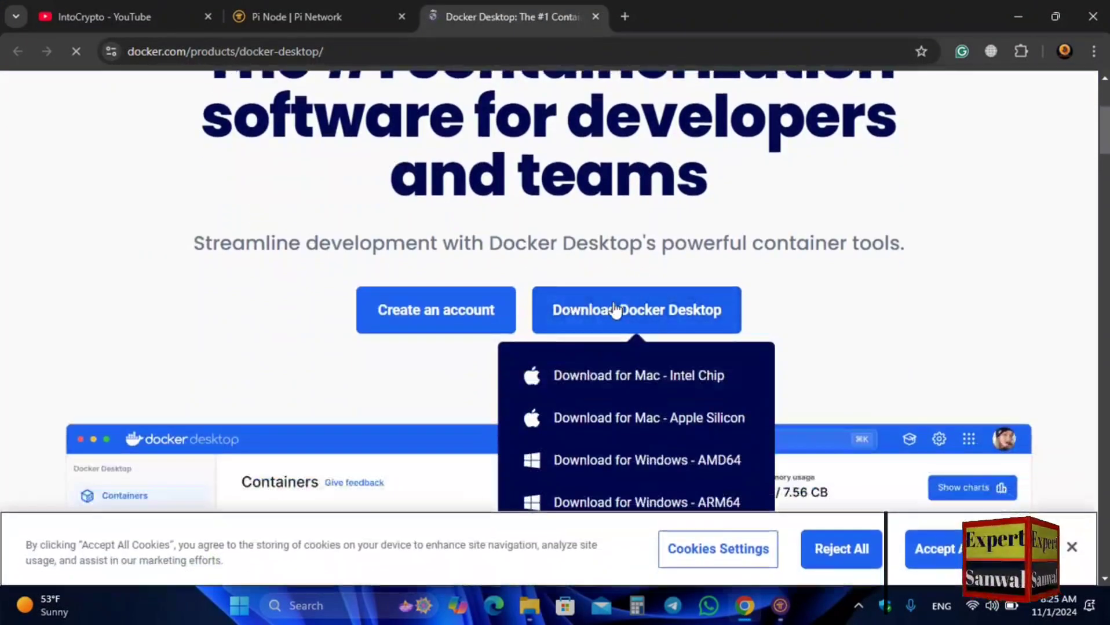
{"action": "scroll", "coordinate": [638, 311], "scroll_direction": "down", "scroll_amount": 2}
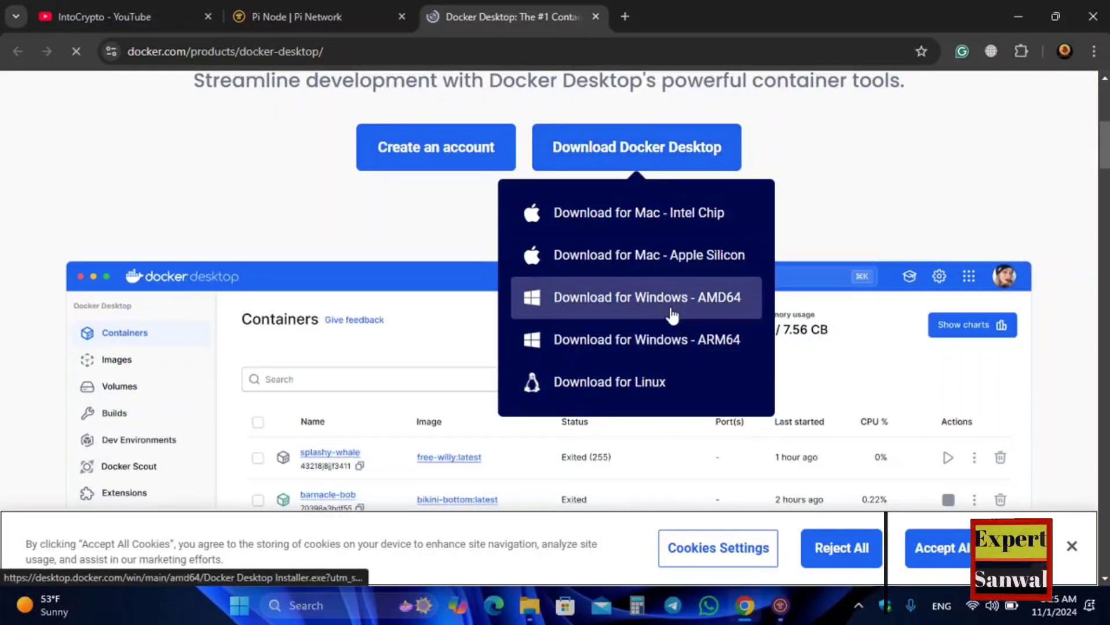
{"action": "left_click", "coordinate": [703, 309]}
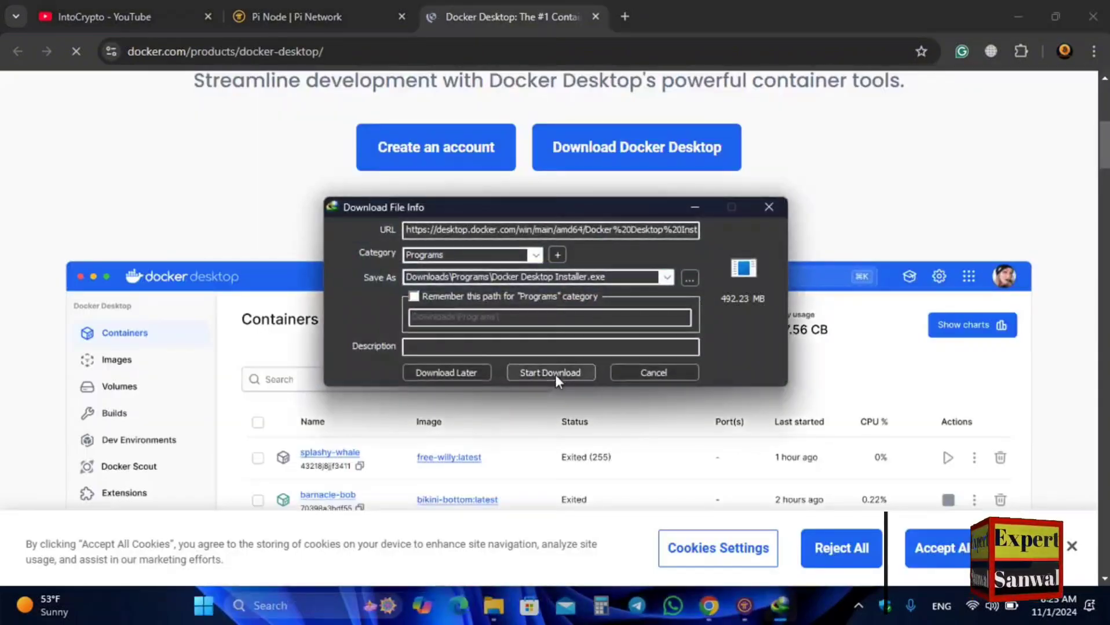
{"action": "left_click", "coordinate": [555, 375]}
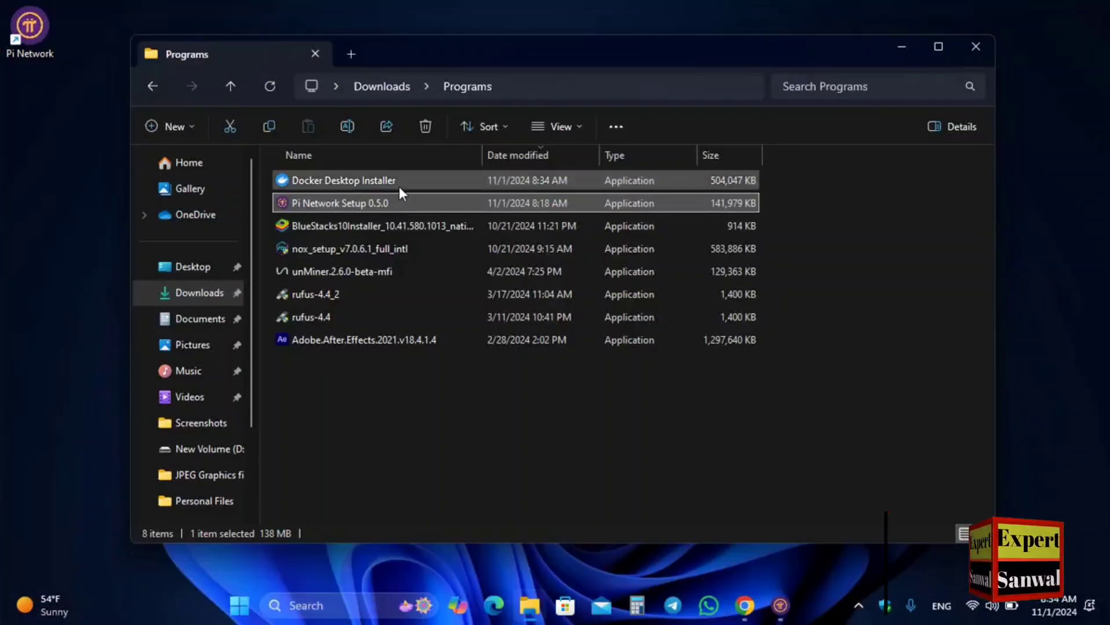
Step: Launch Docker Desktop Installer from Downloads\Programs, then minimize the folder window
{"action": "left_click", "coordinate": [409, 183]}
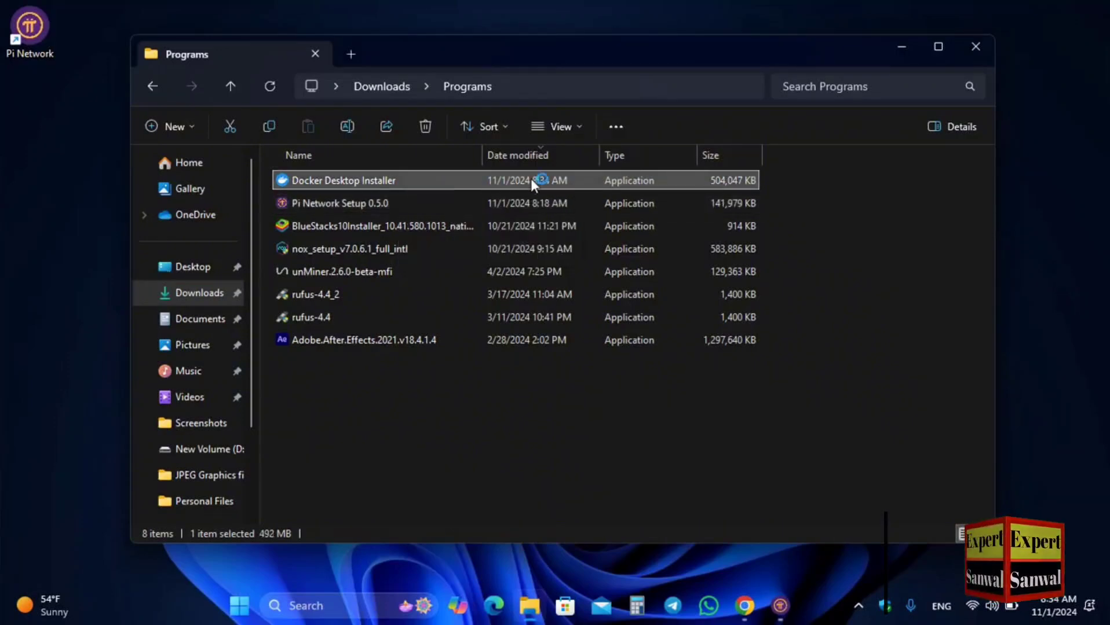
{"action": "left_click", "coordinate": [922, 49]}
{"action": "left_click", "coordinate": [1058, 9]}
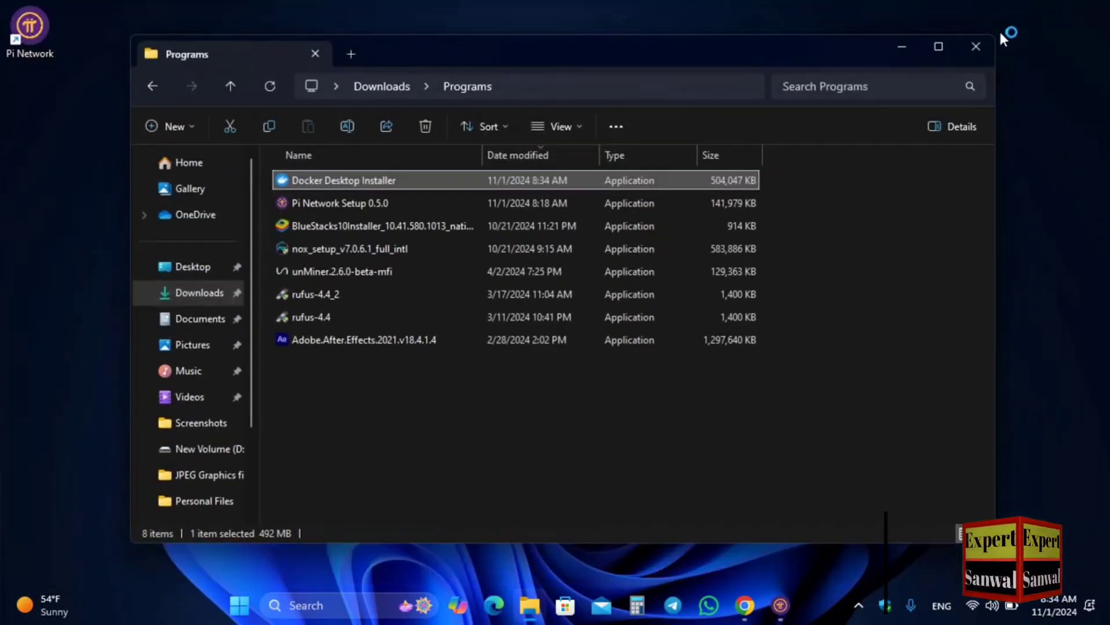
{"action": "left_click", "coordinate": [906, 47]}
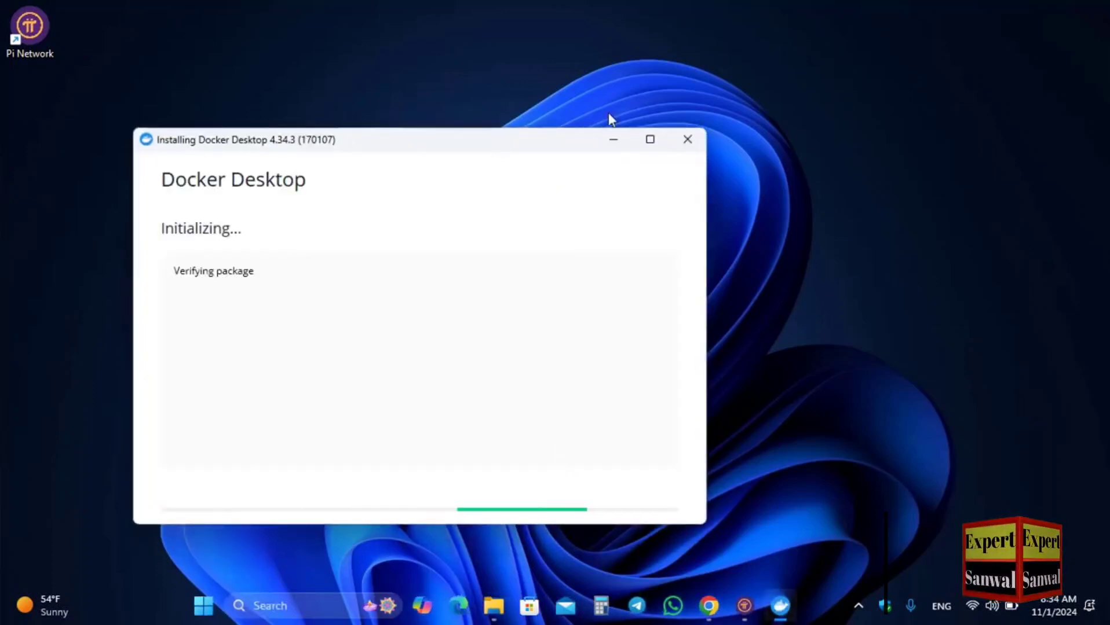
Step: Install Docker Desktop 4.34.3 with WSL 2 and a desktop shortcut, then close and restart
{"action": "left_click_drag", "start_coordinate": [497, 139], "coordinate": [618, 110]}
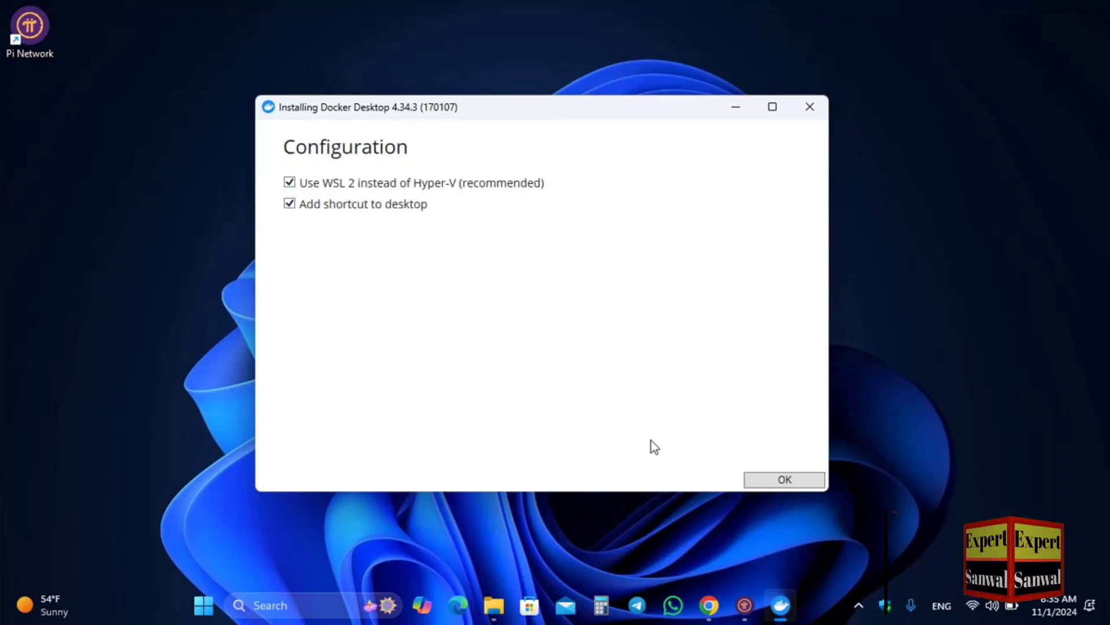
{"action": "left_click", "coordinate": [768, 486]}
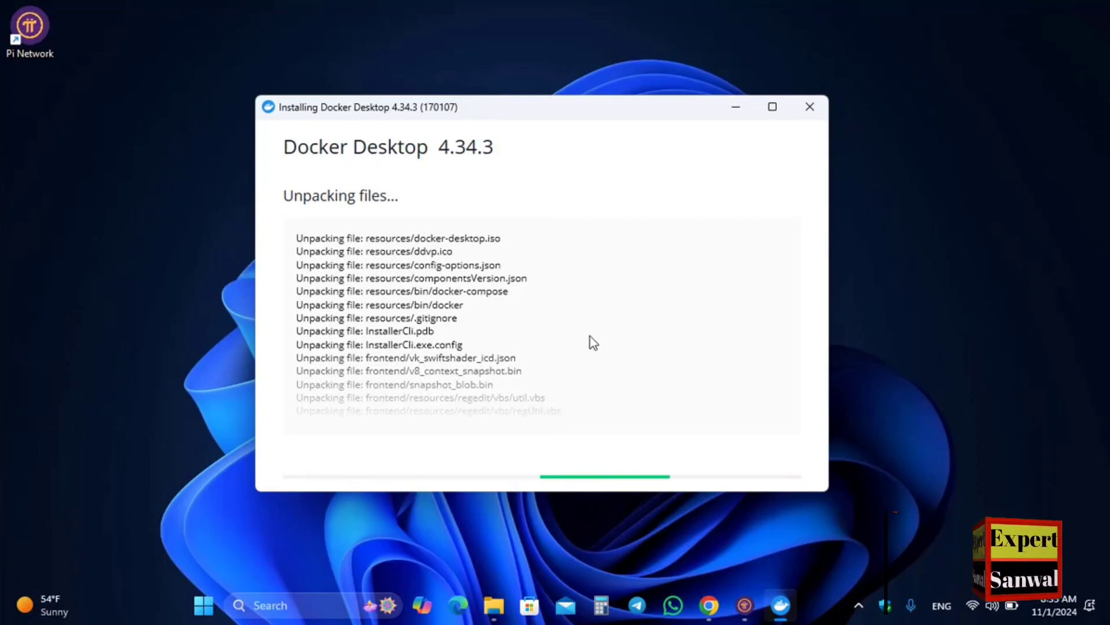
{"action": "left_click_drag", "start_coordinate": [535, 113], "coordinate": [544, 98]}
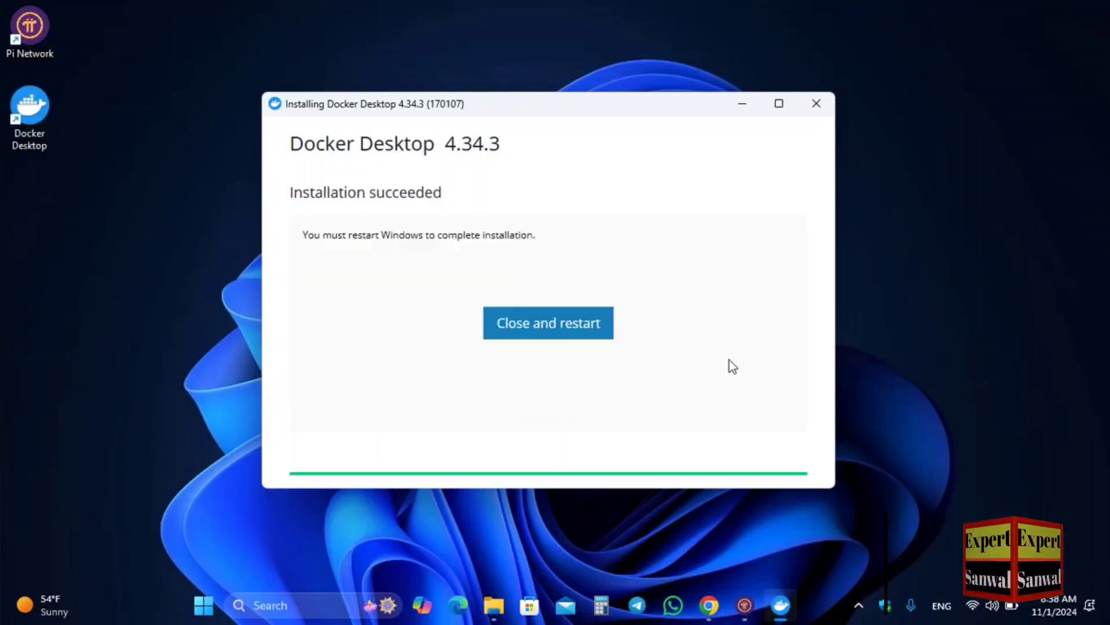
{"action": "left_click", "coordinate": [561, 323]}
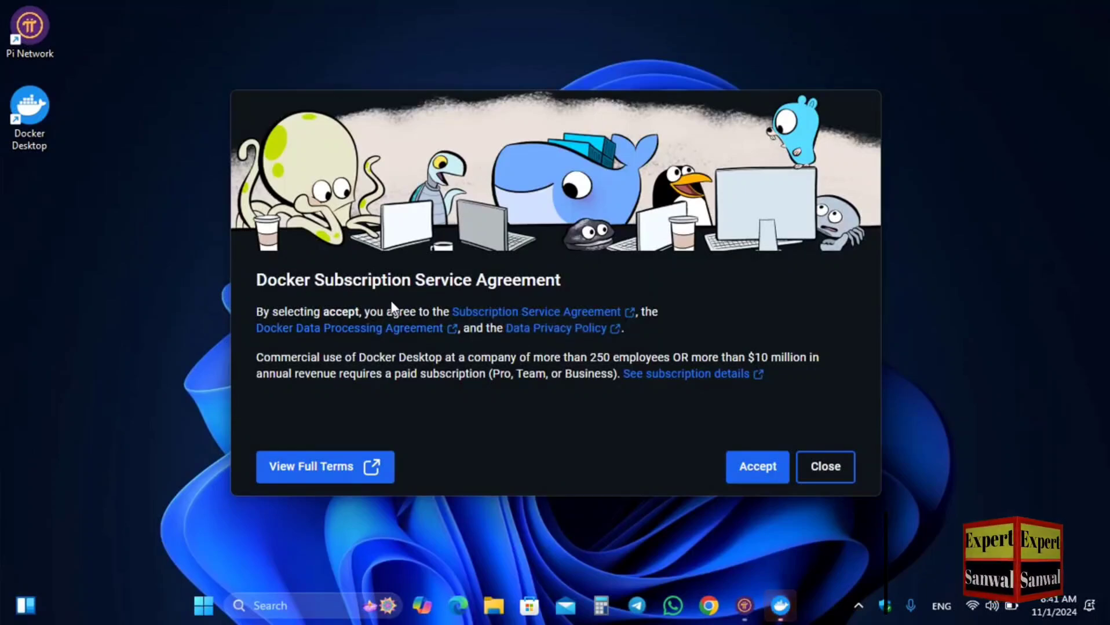
Step: Accept the Docker agreement, finish with recommended settings, and start signing in with Google
{"action": "left_click", "coordinate": [773, 476]}
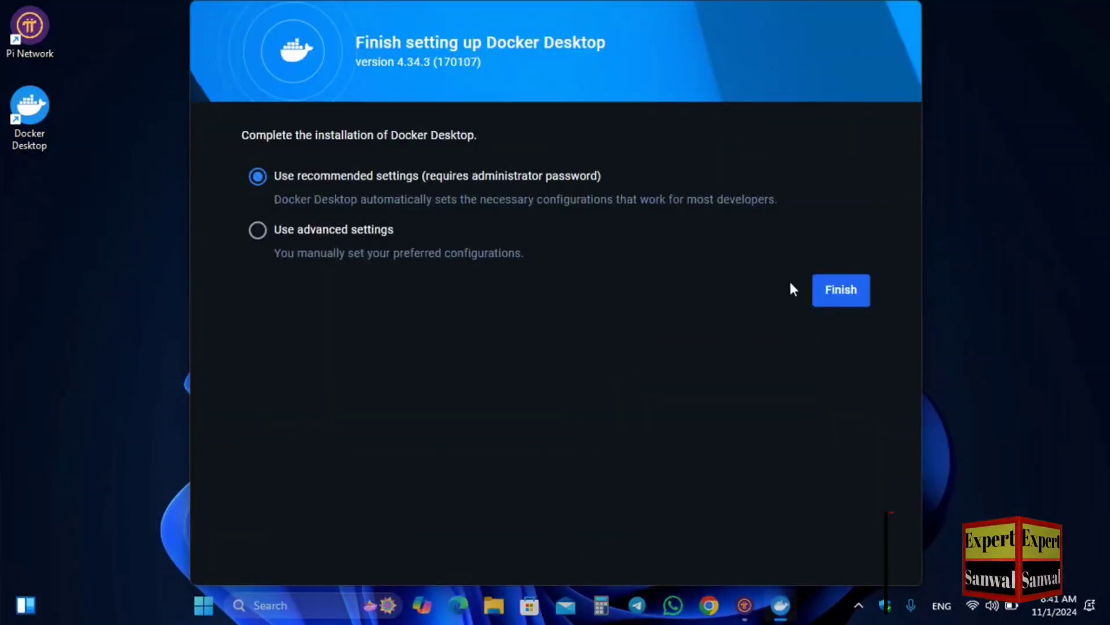
{"action": "left_click", "coordinate": [839, 291]}
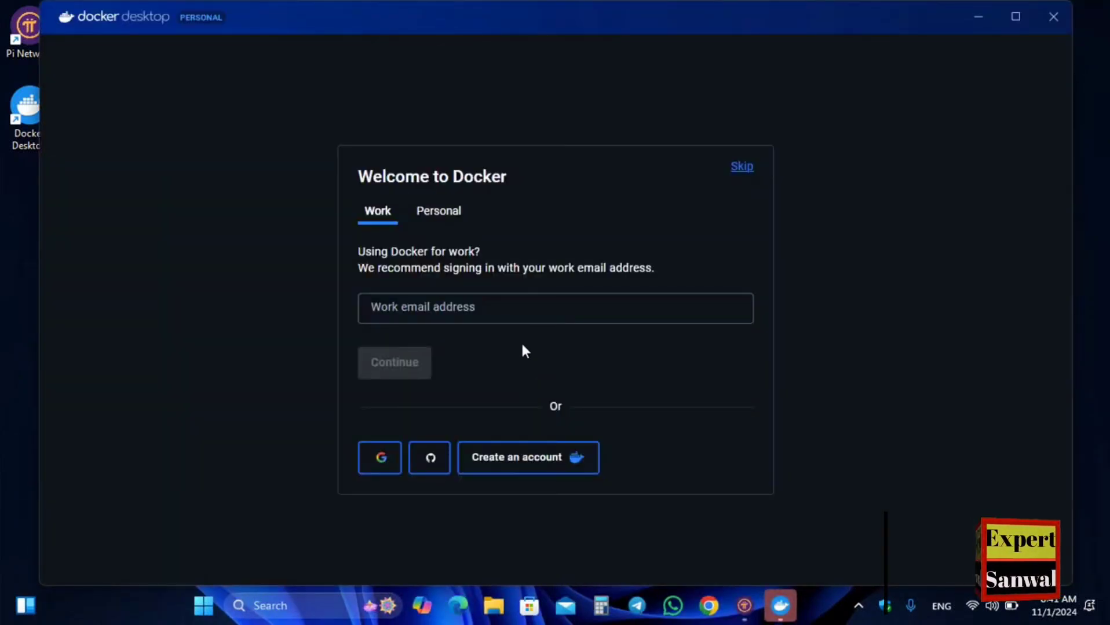
{"action": "left_click", "coordinate": [445, 215]}
{"action": "left_click", "coordinate": [381, 225]}
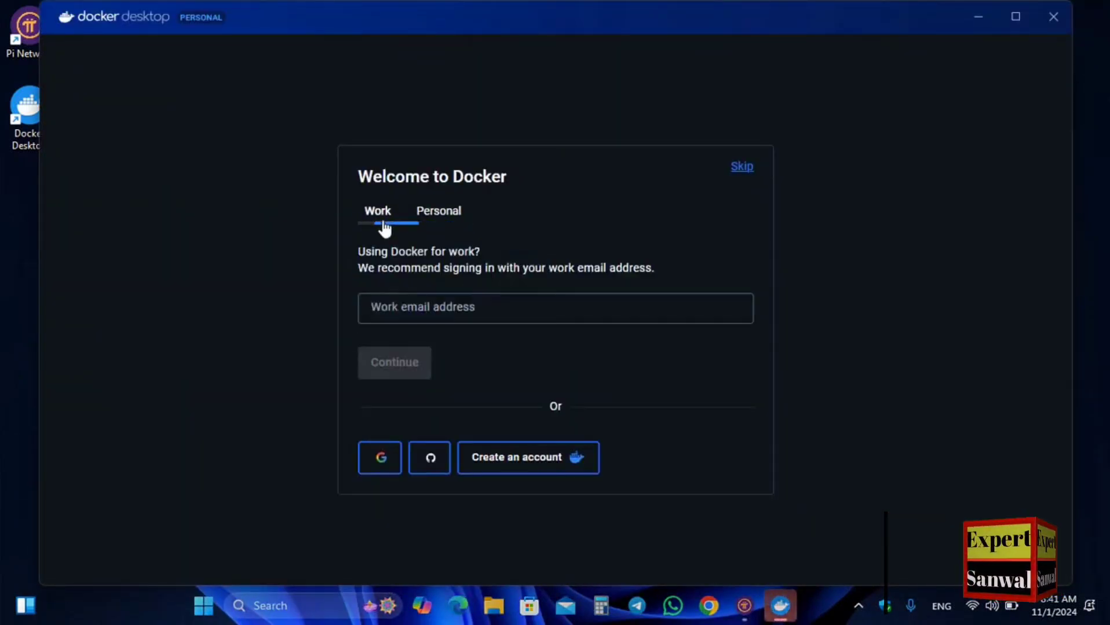
{"action": "left_click", "coordinate": [432, 309]}
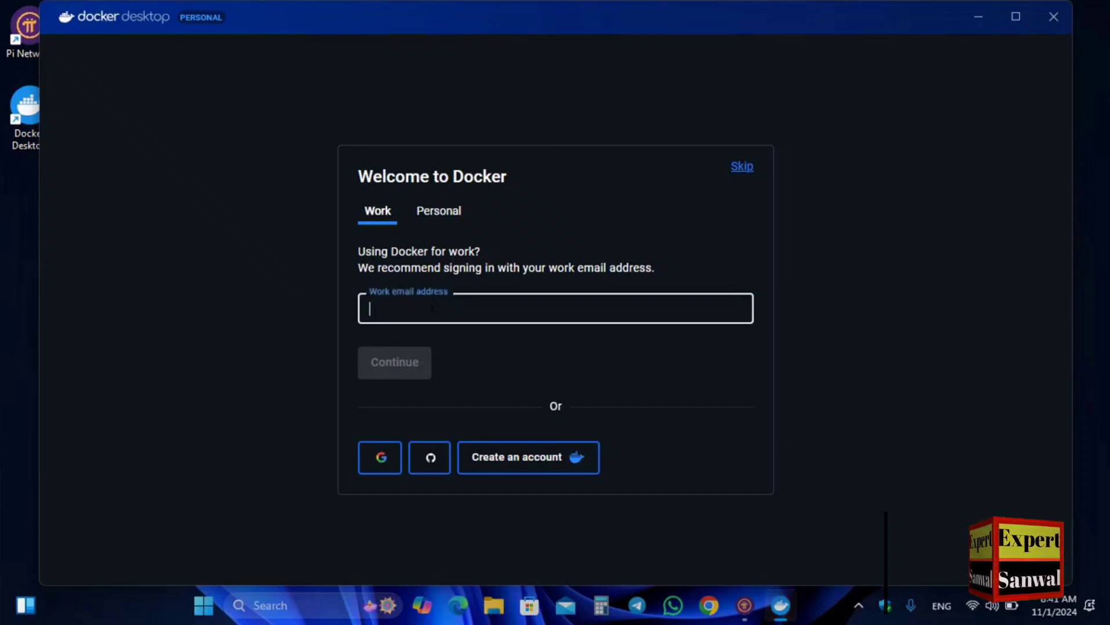
{"action": "left_click", "coordinate": [387, 461]}
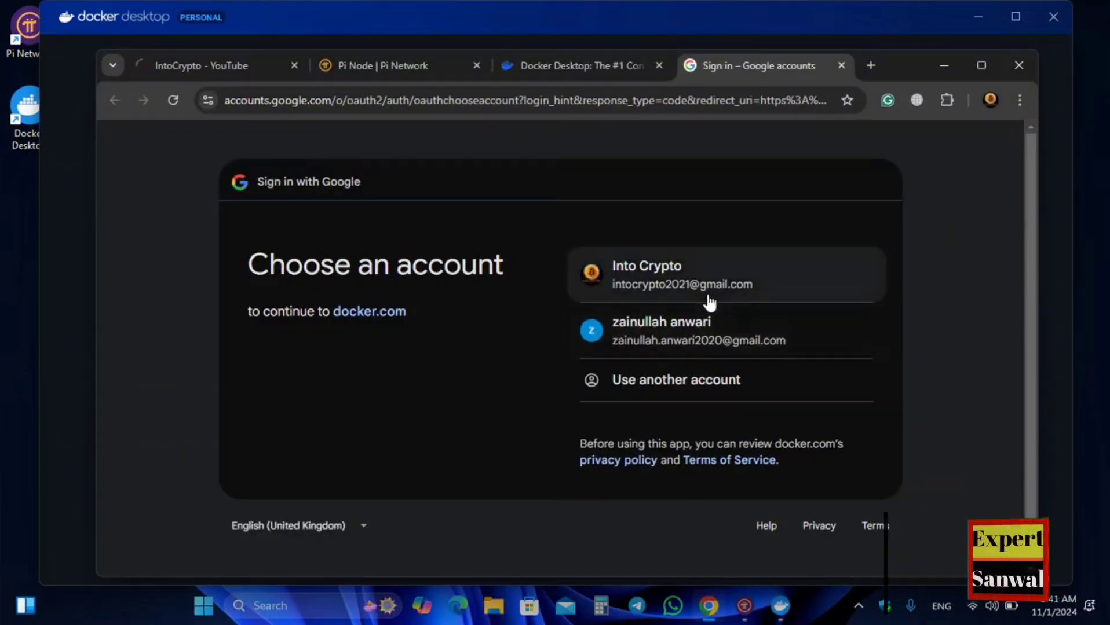
Step: Sign up for Docker with the Google account, a new username and product-update emails, then return to Docker Desktop
{"action": "left_click", "coordinate": [709, 299]}
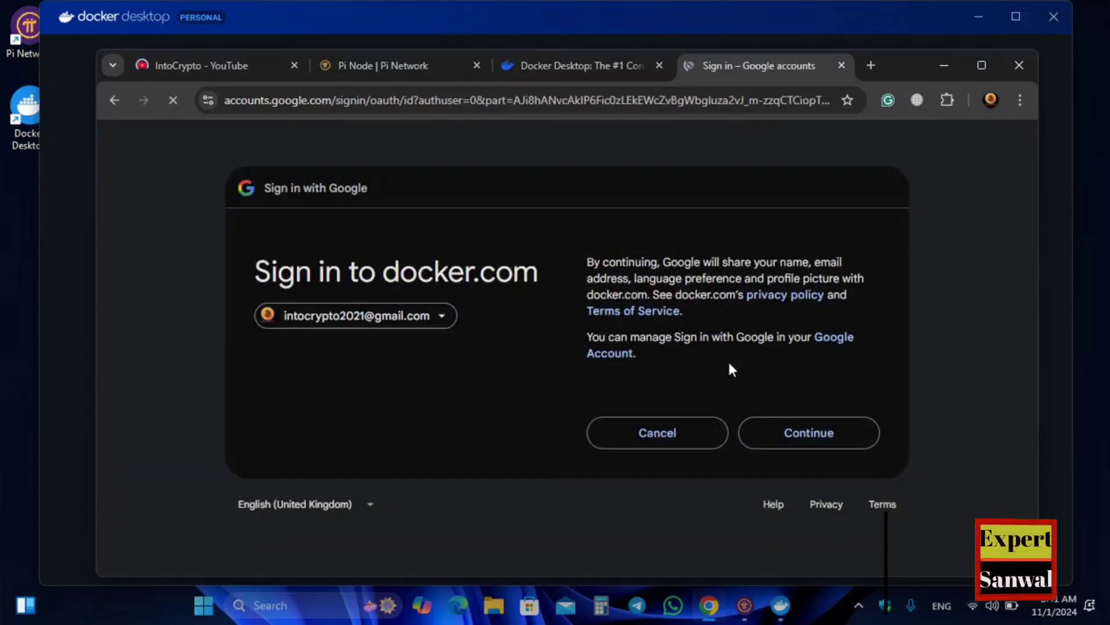
{"action": "left_click", "coordinate": [795, 443]}
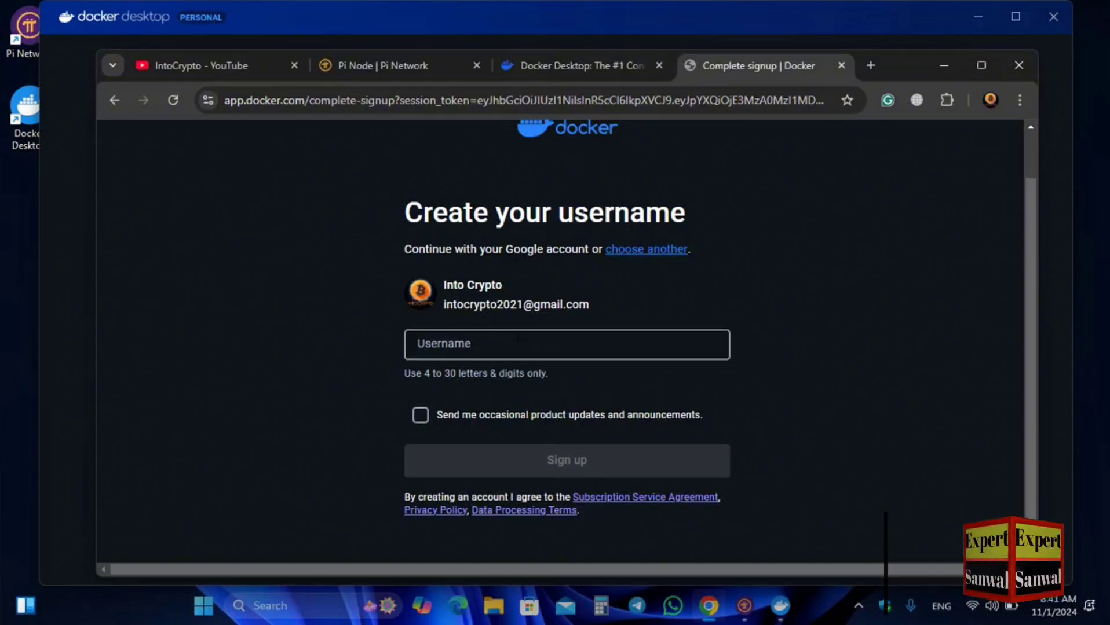
{"action": "left_click", "coordinate": [518, 342]}
{"action": "type", "text": "Intocrypto"}
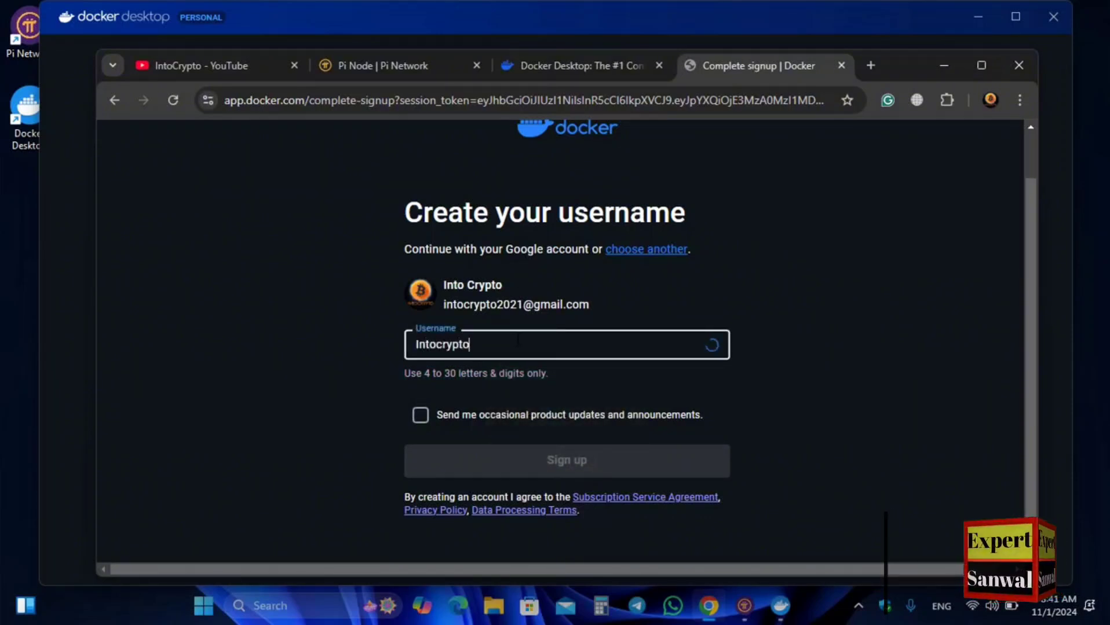
{"action": "left_click", "coordinate": [450, 420]}
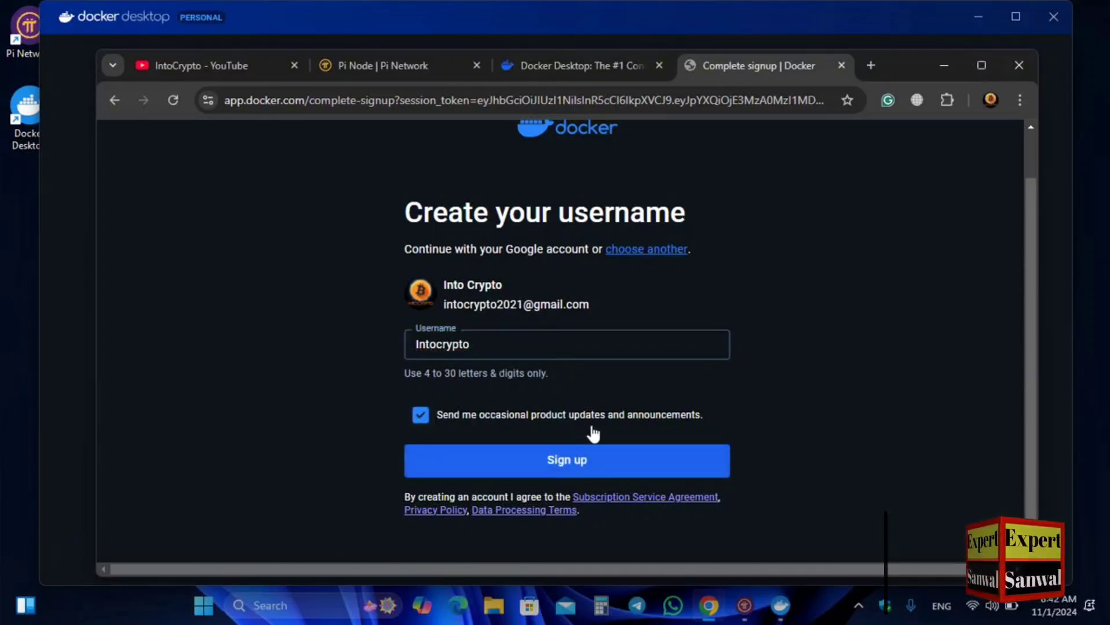
{"action": "left_click", "coordinate": [632, 463]}
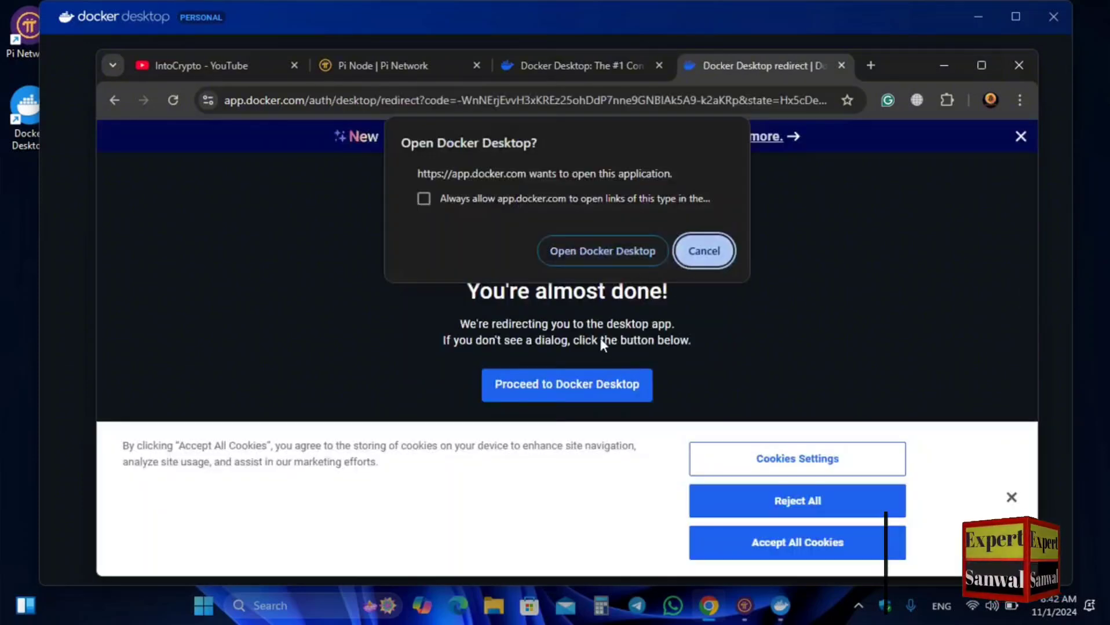
{"action": "left_click", "coordinate": [605, 257]}
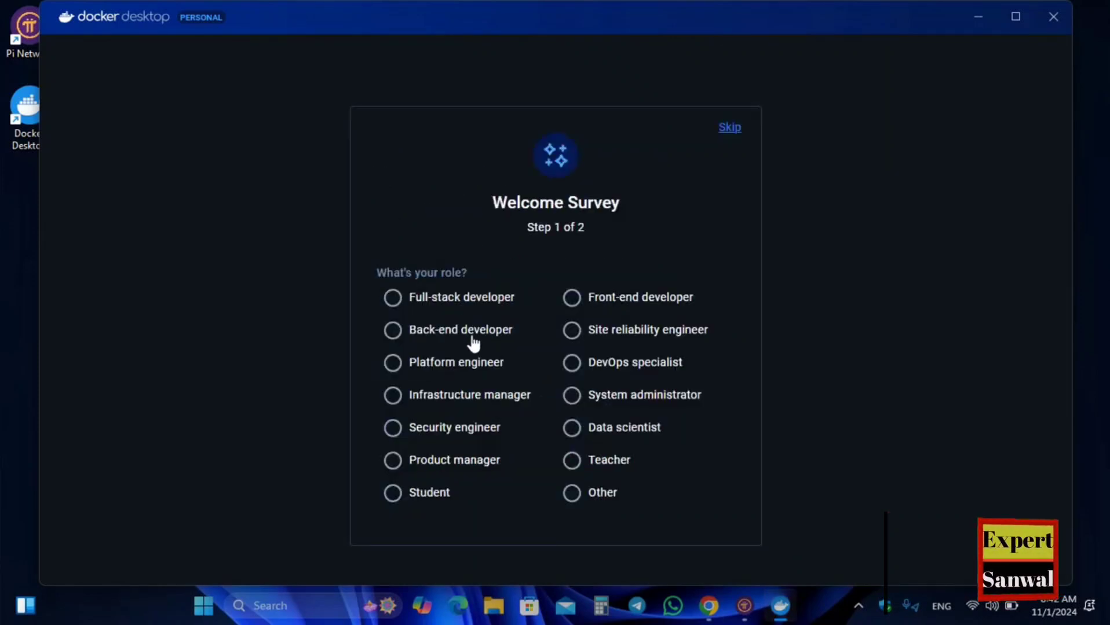
Step: Finish the welcome survey with role 'Other', then quit Docker Desktop
{"action": "left_click", "coordinate": [583, 494]}
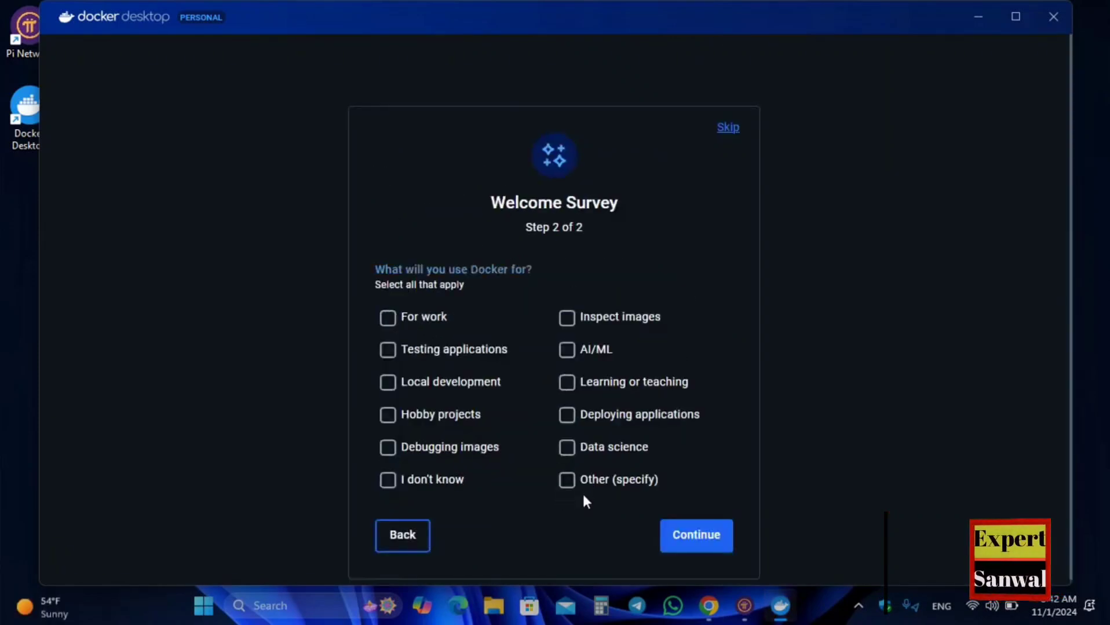
{"action": "left_click", "coordinate": [681, 541]}
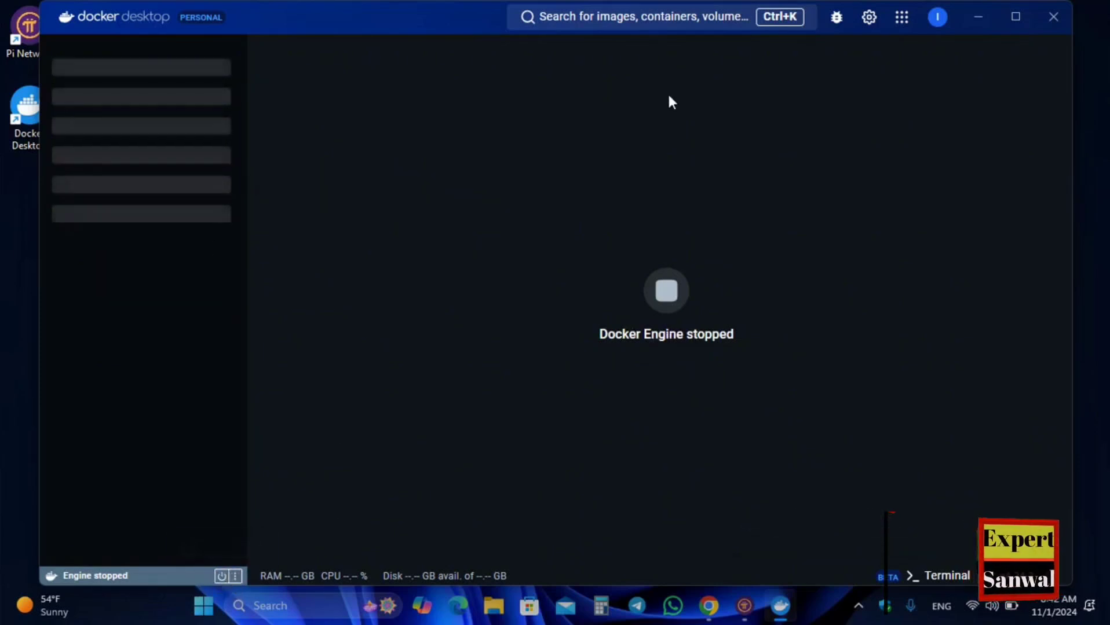
{"action": "left_click", "coordinate": [220, 576]}
{"action": "left_click", "coordinate": [648, 334]}
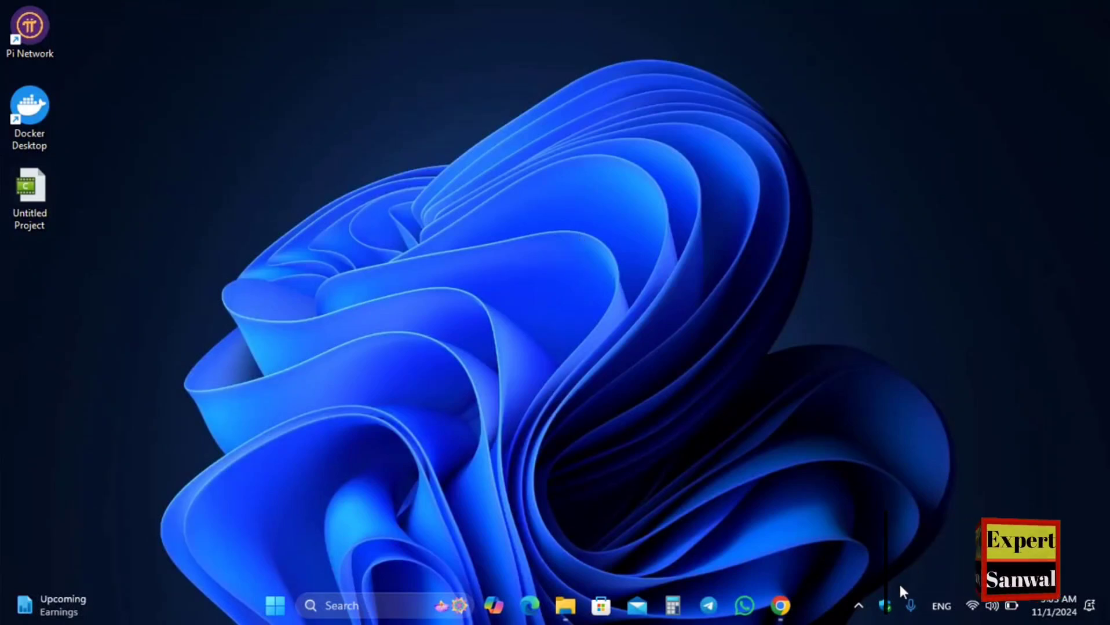
Step: Relaunch the Docker Desktop dashboard from the system tray, then minimize it
{"action": "left_click", "coordinate": [858, 606]}
{"action": "right_click", "coordinate": [794, 532]}
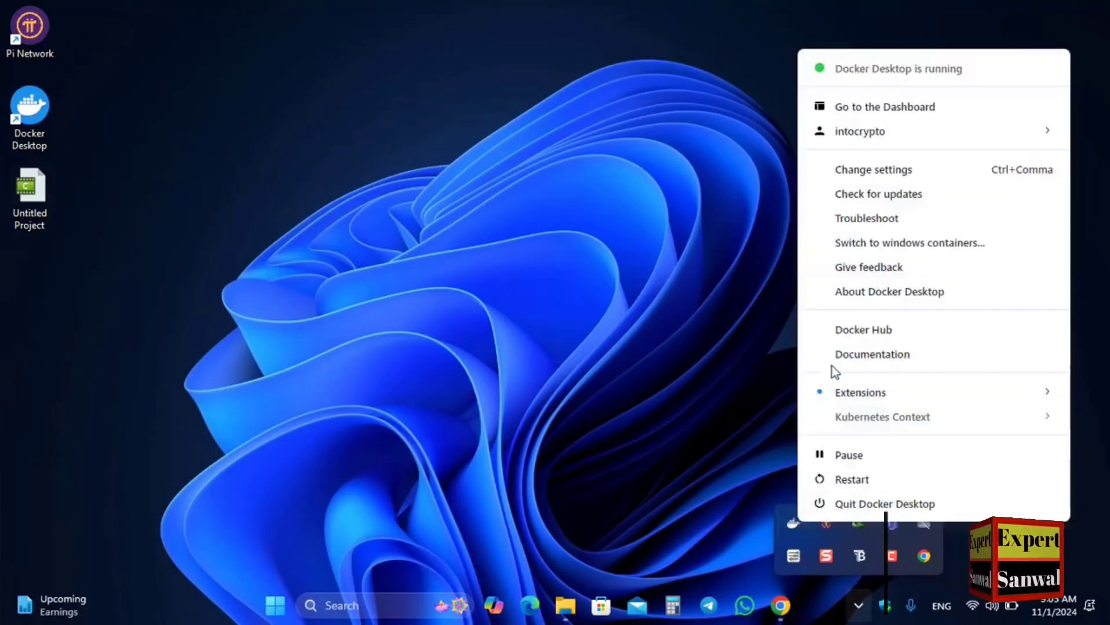
{"action": "left_click", "coordinate": [891, 107]}
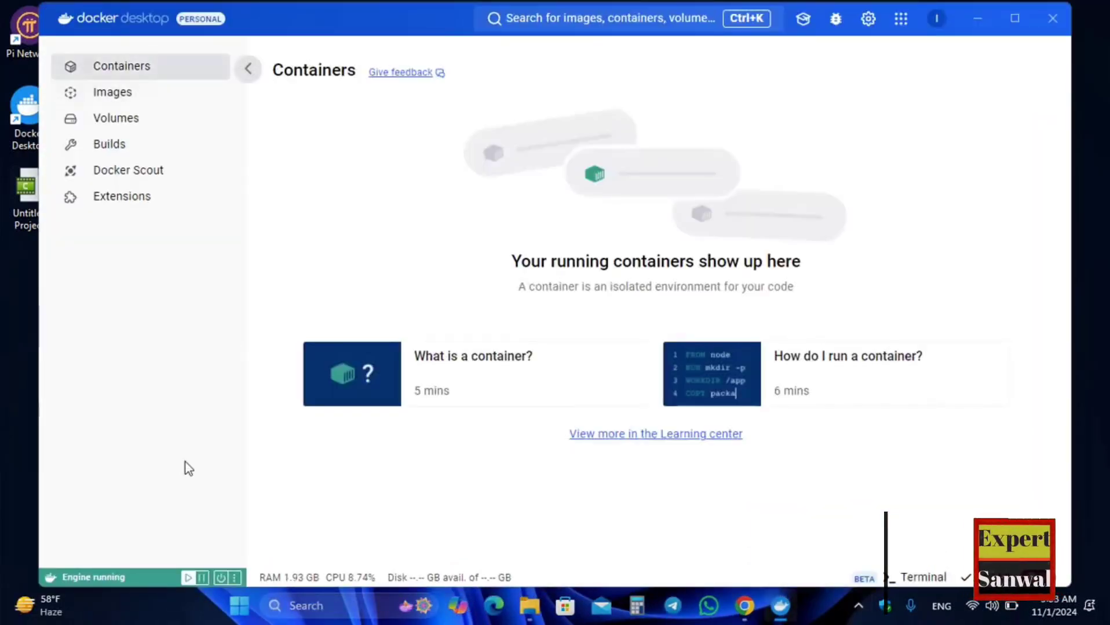
{"action": "left_click", "coordinate": [969, 21]}
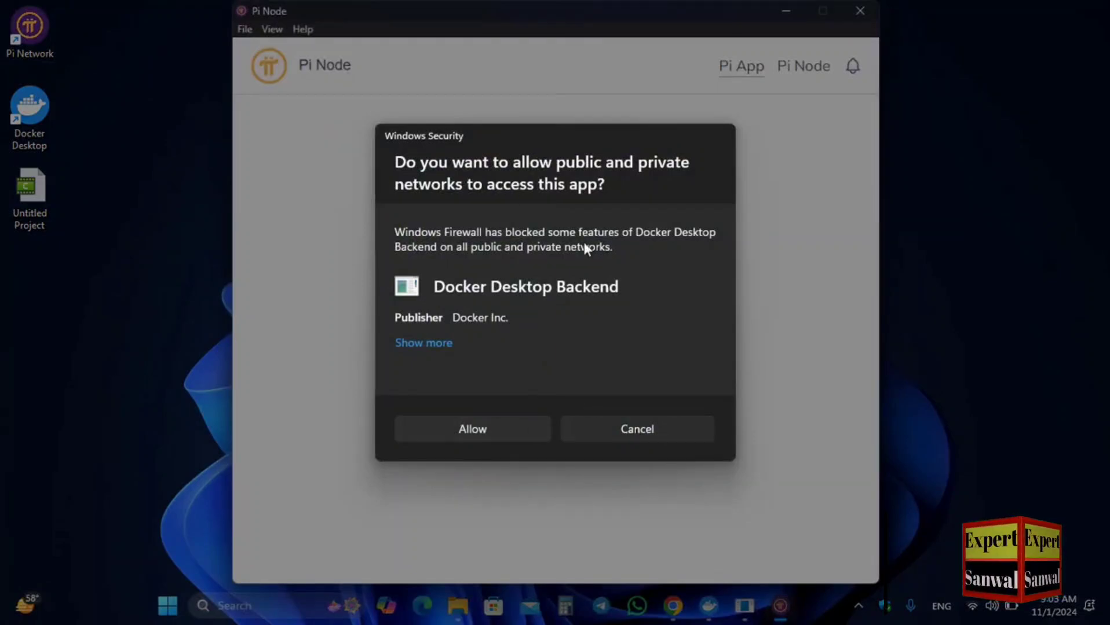
Step: Cancel the firewall prompt and go from the Node page to the technical setup page
{"action": "left_click", "coordinate": [613, 426]}
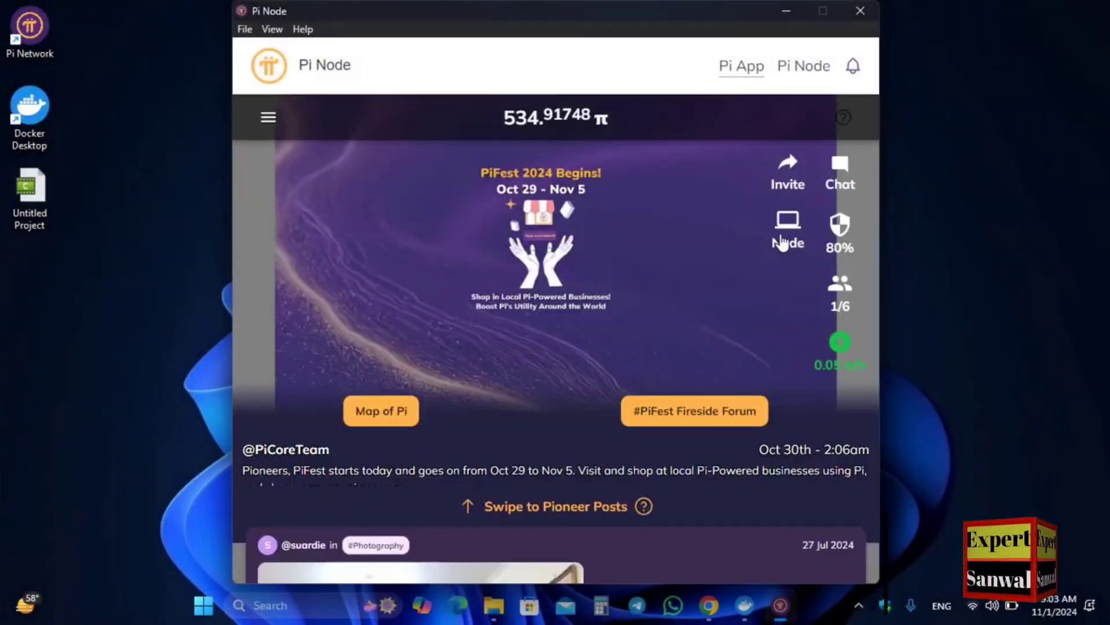
{"action": "left_click", "coordinate": [782, 242]}
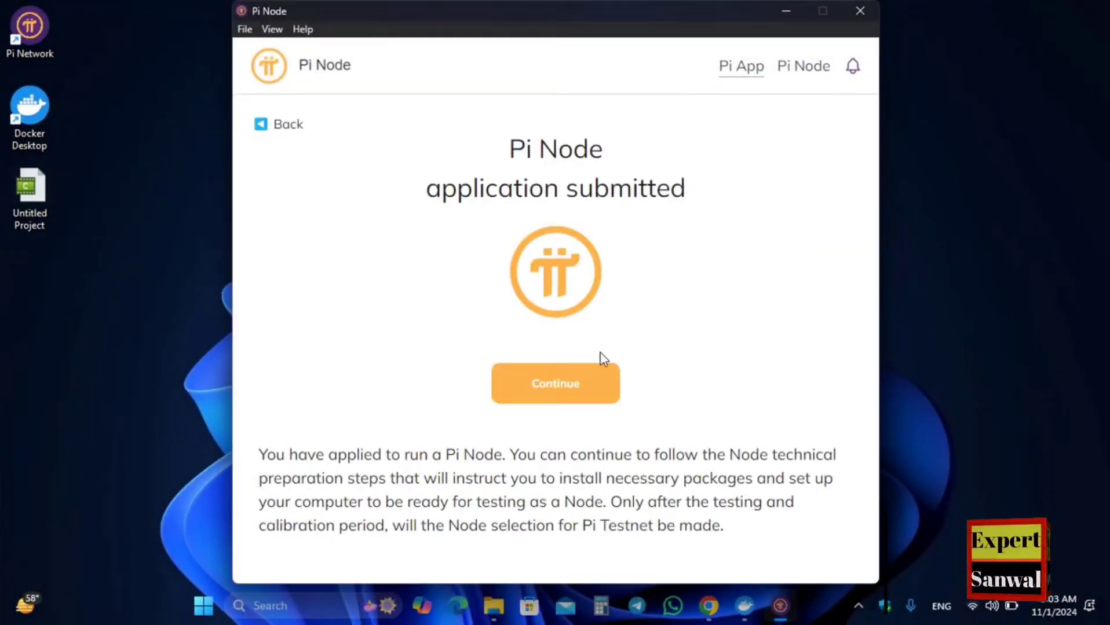
{"action": "left_click", "coordinate": [594, 388]}
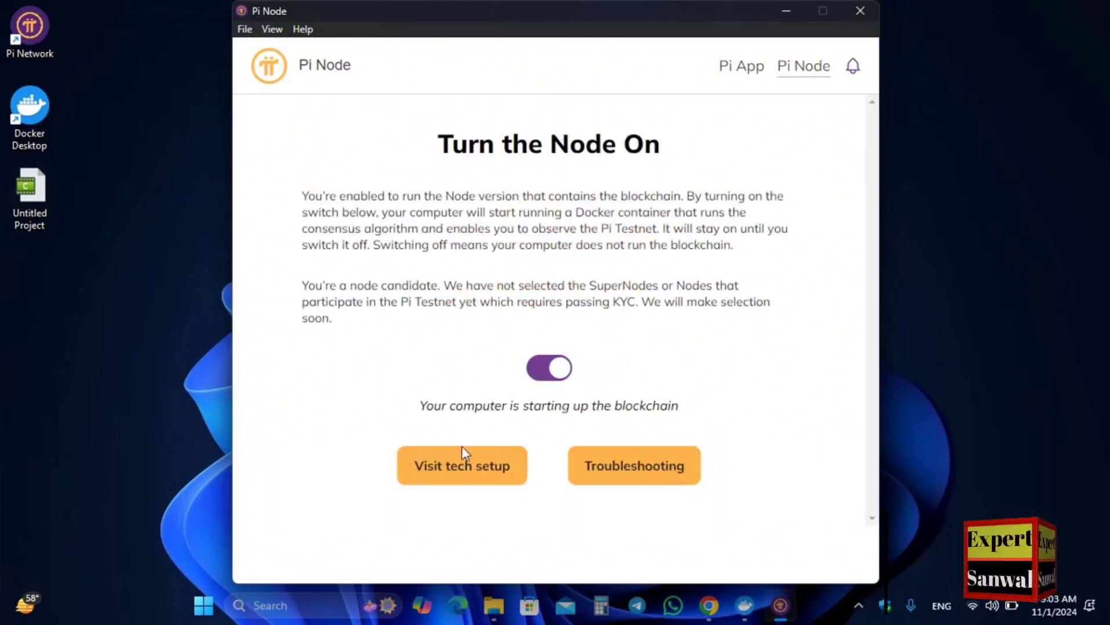
{"action": "left_click", "coordinate": [468, 480]}
Step: Expand the Install Docker checks to confirm Docker is installed and its daemon running
{"action": "left_click", "coordinate": [475, 388]}
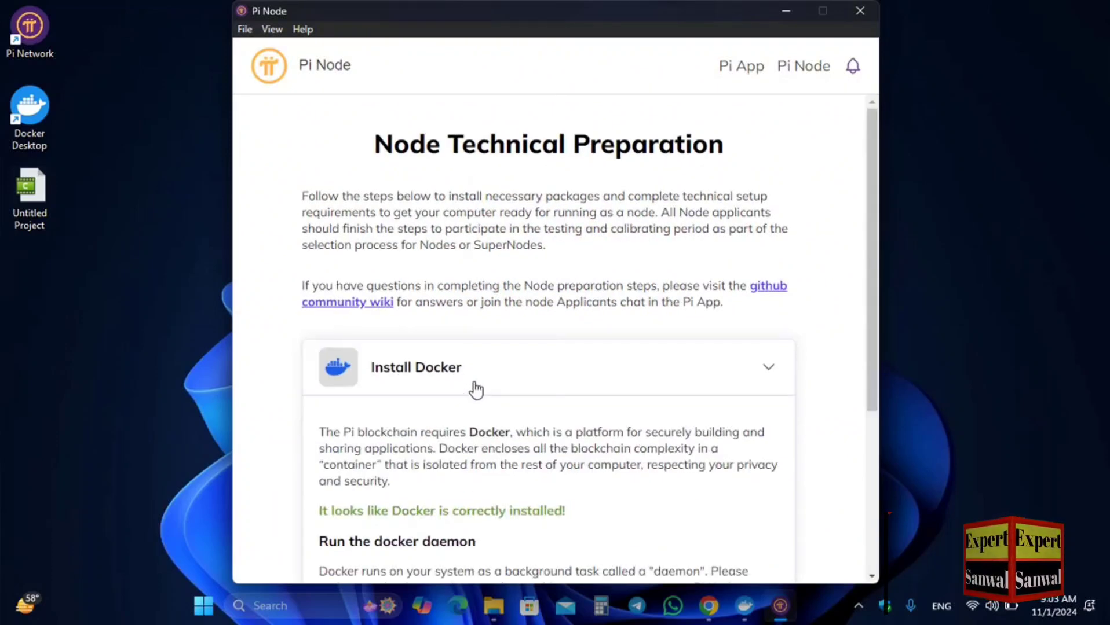
{"action": "scroll", "coordinate": [475, 389], "scroll_direction": "down", "scroll_amount": 3}
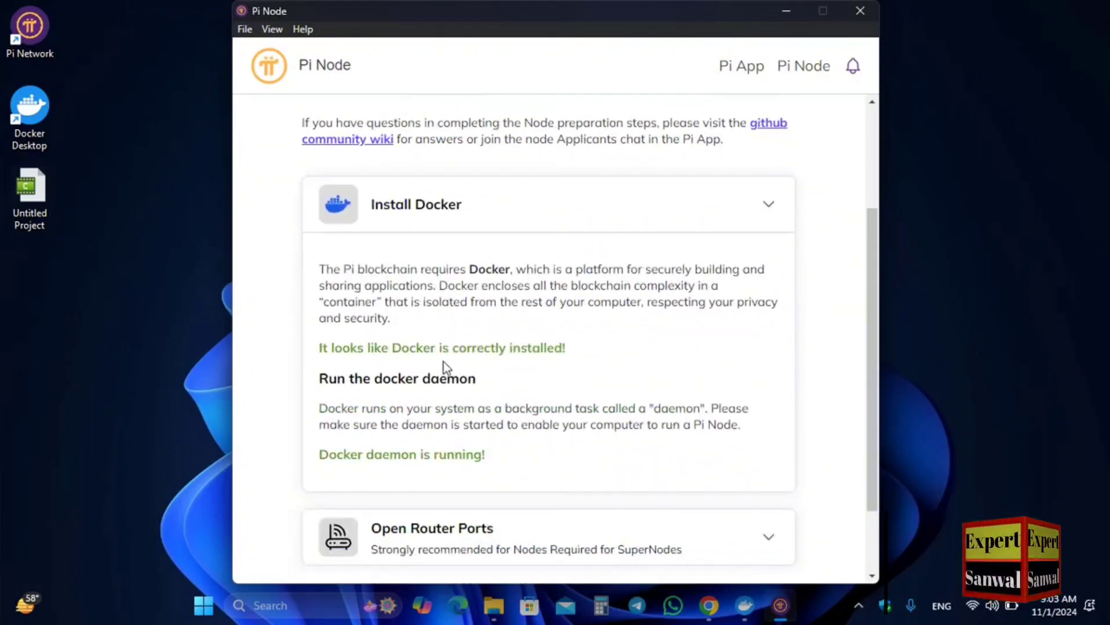
{"action": "scroll", "coordinate": [347, 376], "scroll_direction": "down", "scroll_amount": 2}
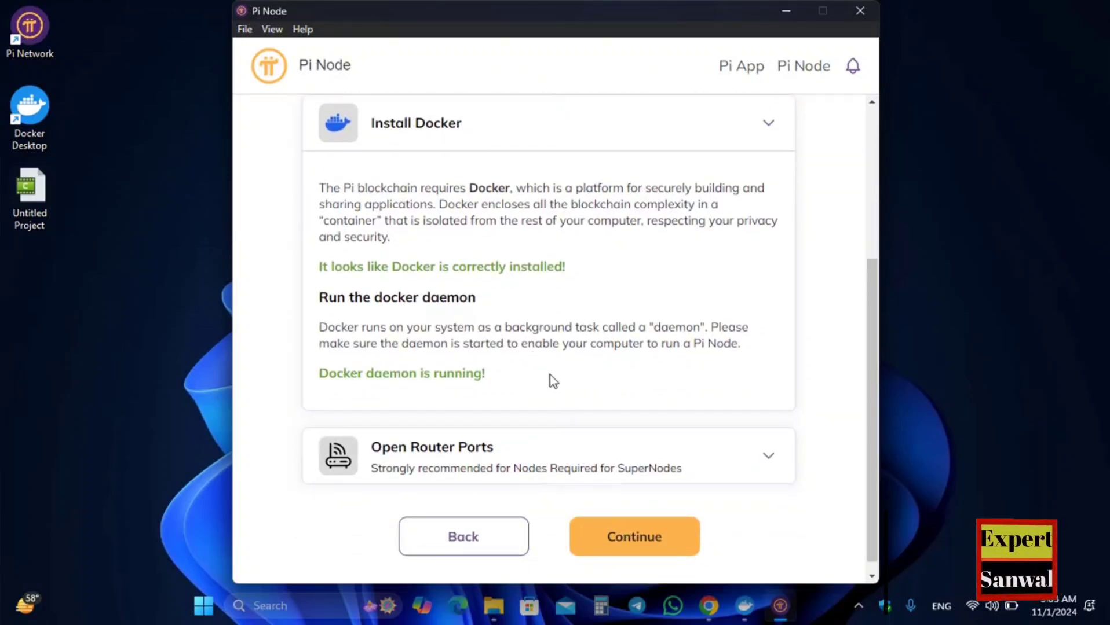
{"action": "left_click", "coordinate": [755, 607]}
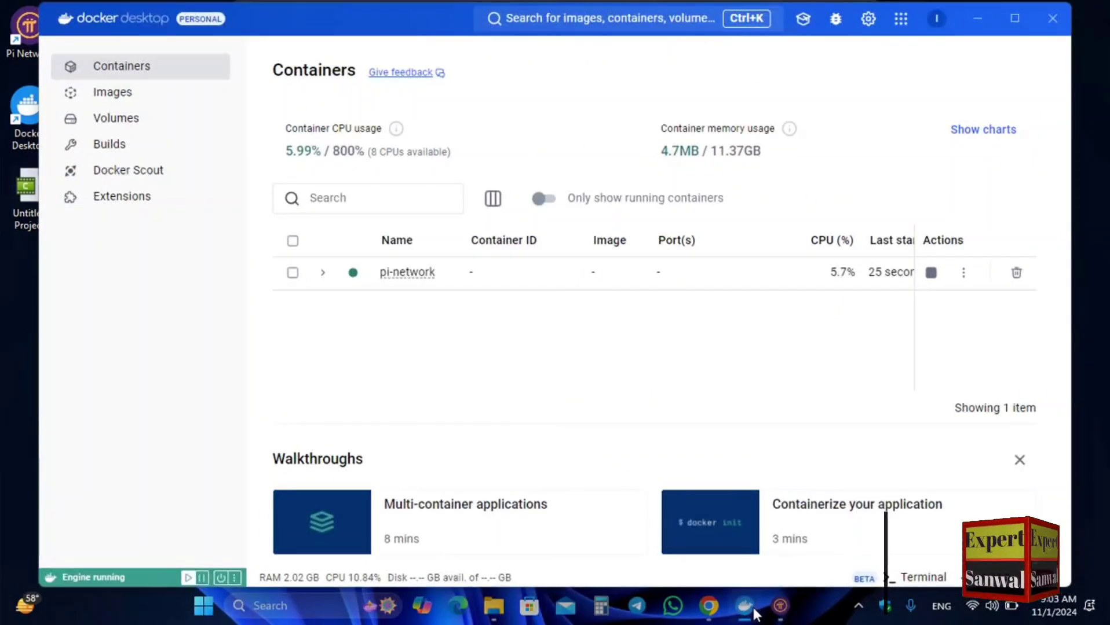
Step: Search 'container', pull the akanainc/container image, check the running pi-network container, then minimize Docker Desktop
{"action": "left_click", "coordinate": [579, 19]}
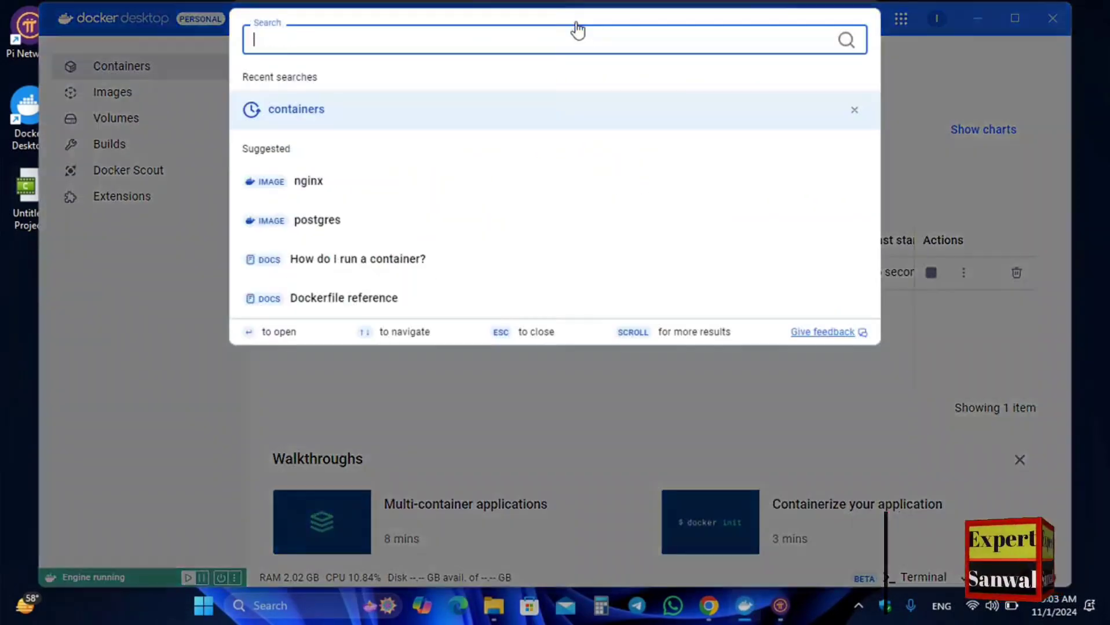
{"action": "type", "text": "con"}
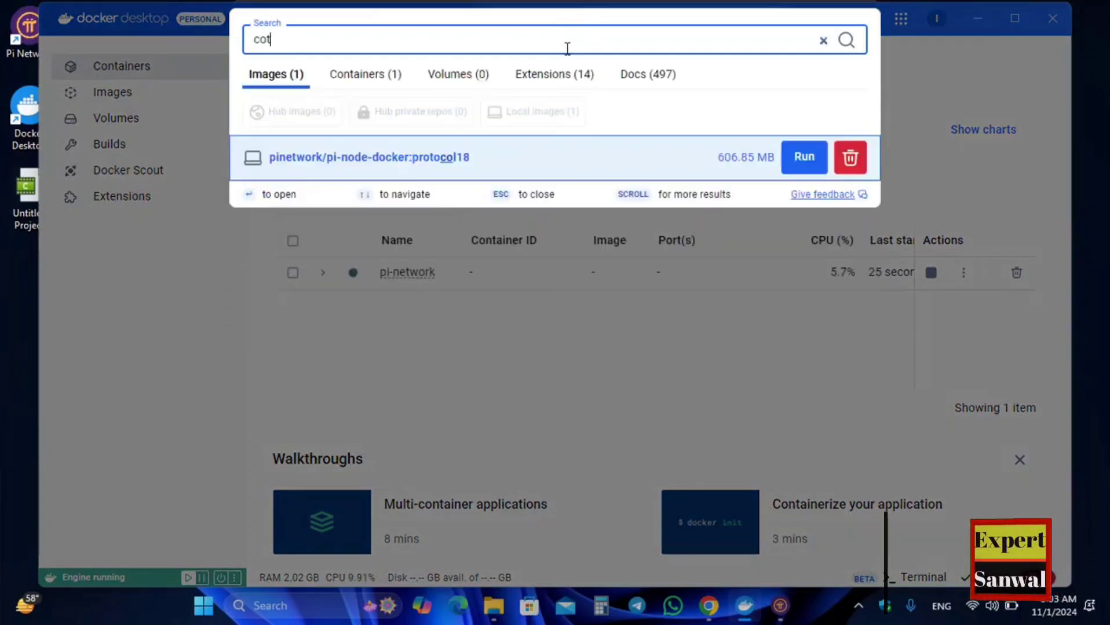
{"action": "type", "text": "tainer"}
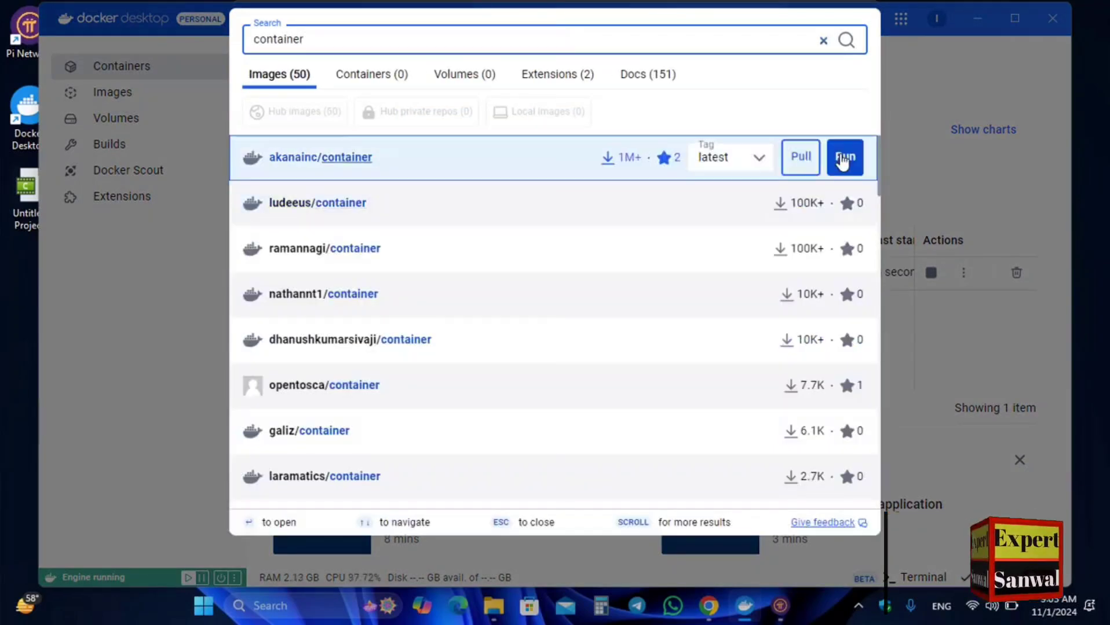
{"action": "left_click", "coordinate": [788, 163]}
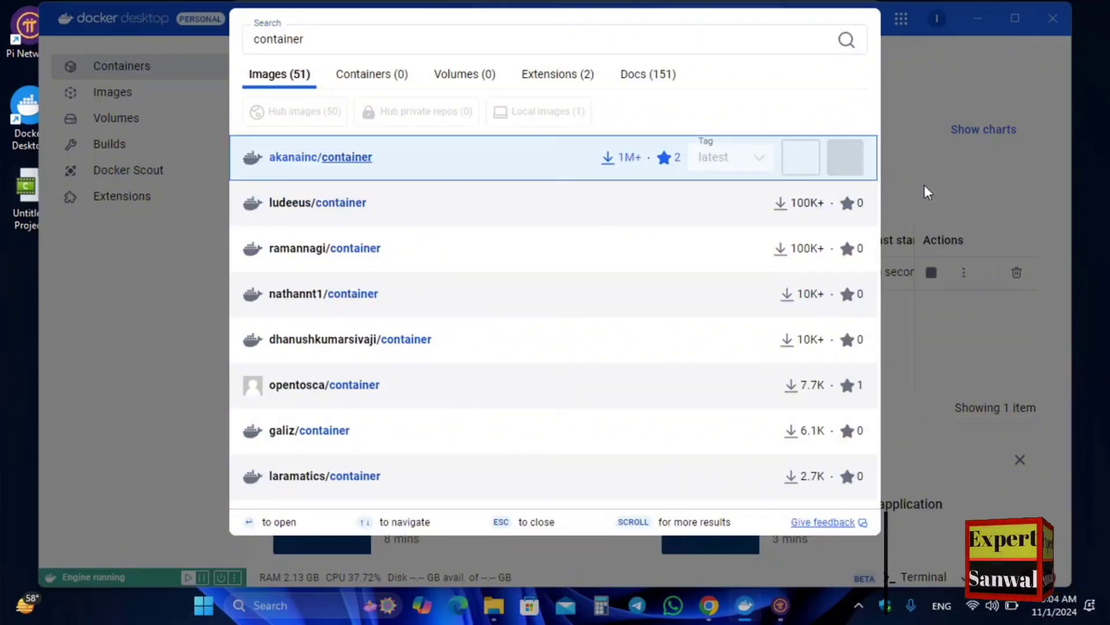
{"action": "left_click", "coordinate": [924, 186]}
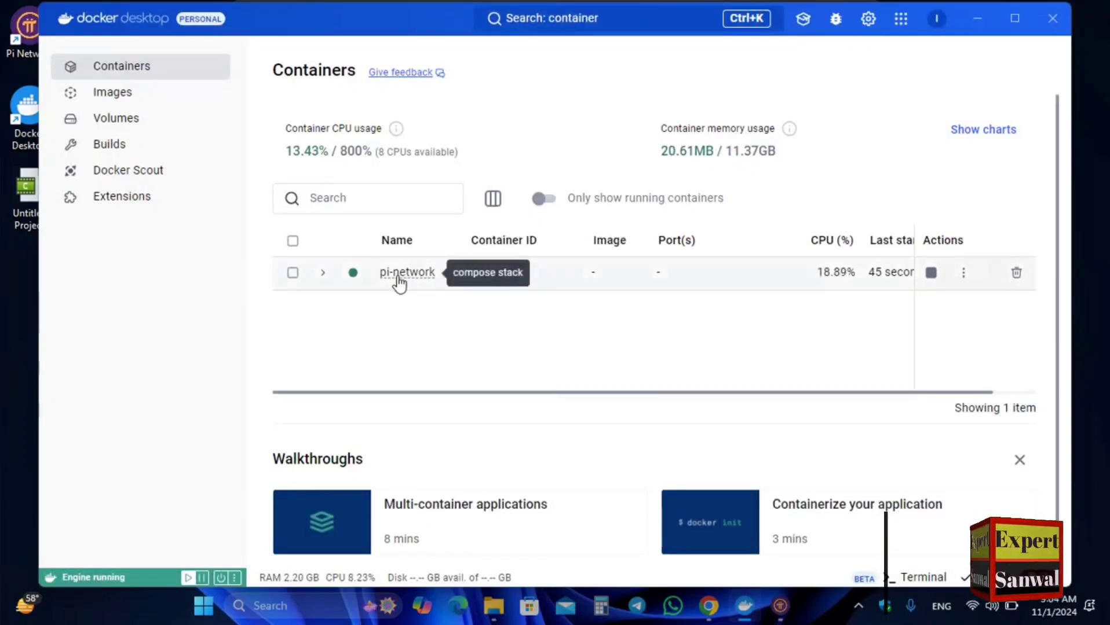
{"action": "left_click_drag", "start_coordinate": [834, 394], "coordinate": [886, 394]}
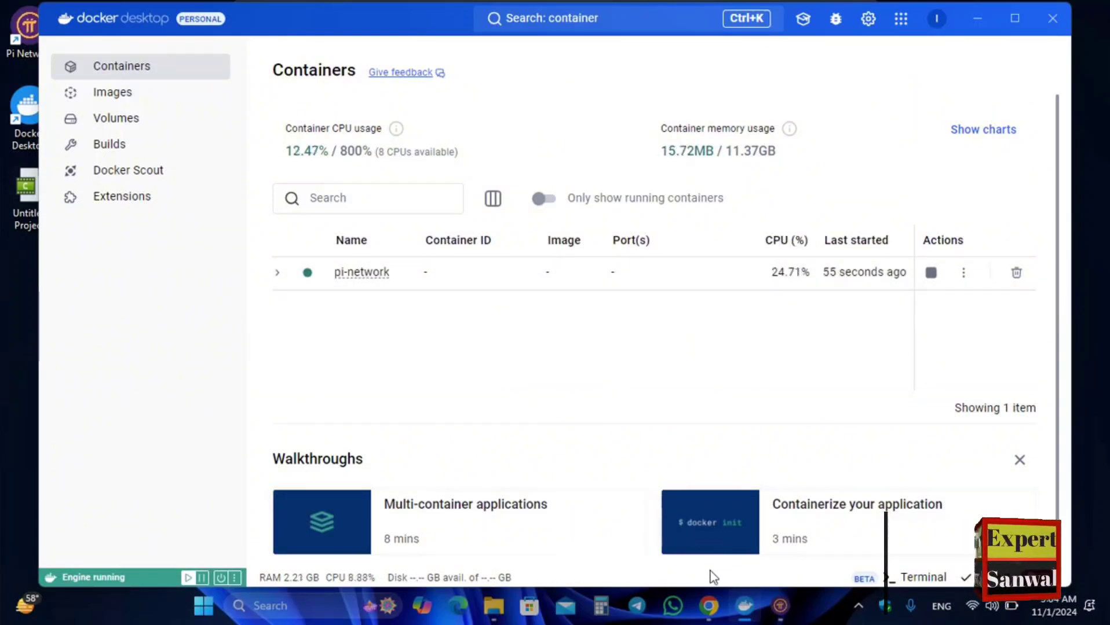
{"action": "left_click", "coordinate": [977, 18]}
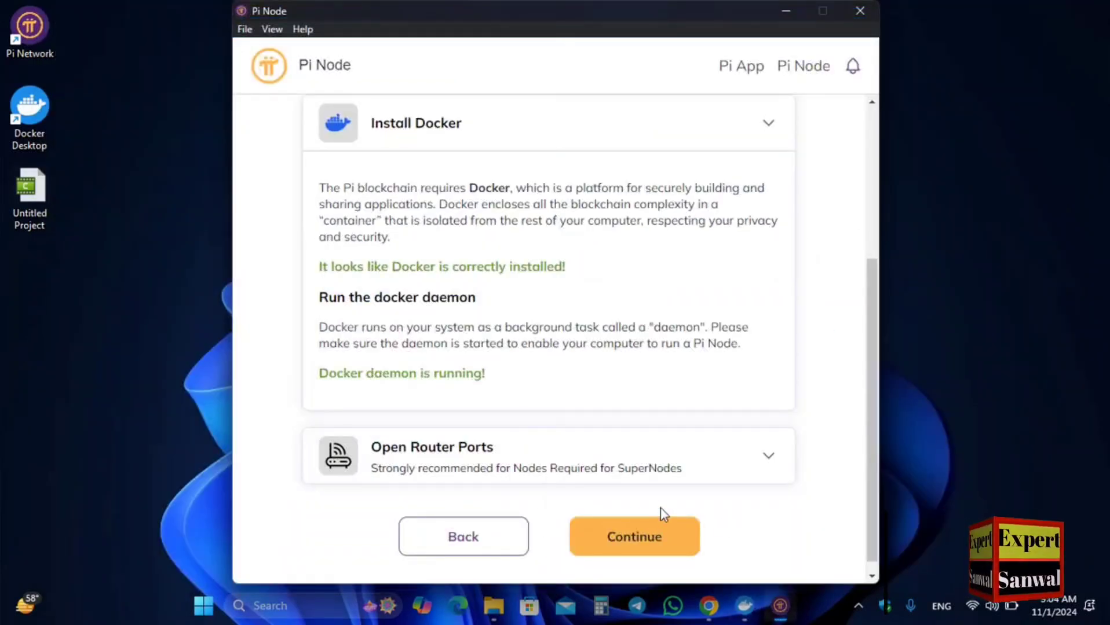
Step: Review the required ports in the Open Router Ports section of the technical setup page
{"action": "left_click", "coordinate": [660, 535]}
{"action": "left_click", "coordinate": [495, 481]}
{"action": "left_click", "coordinate": [602, 463]}
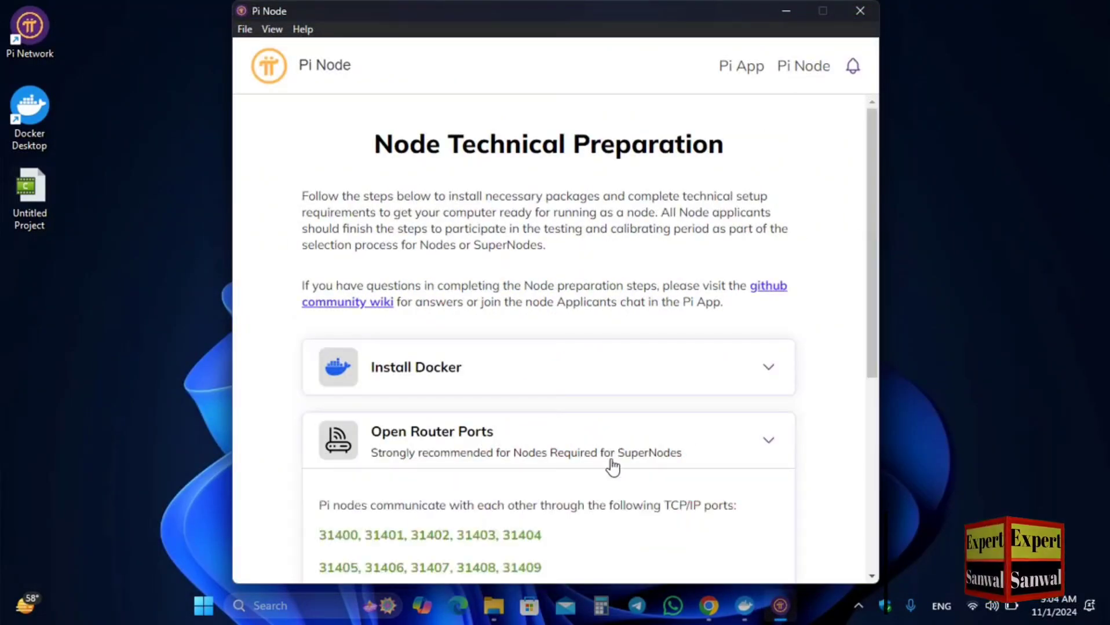
{"action": "scroll", "coordinate": [603, 457], "scroll_direction": "down", "scroll_amount": 3}
{"action": "scroll", "coordinate": [505, 351], "scroll_direction": "down", "scroll_amount": 3}
{"action": "scroll", "coordinate": [527, 396], "scroll_direction": "up", "scroll_amount": 4}
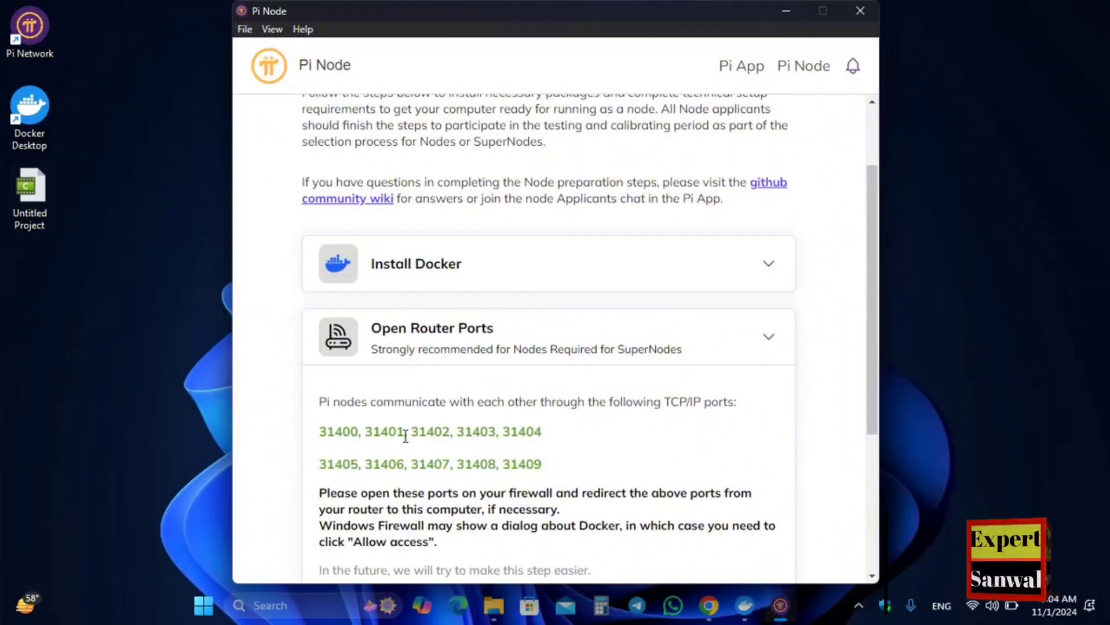
{"action": "scroll", "coordinate": [565, 487], "scroll_direction": "down", "scroll_amount": 4}
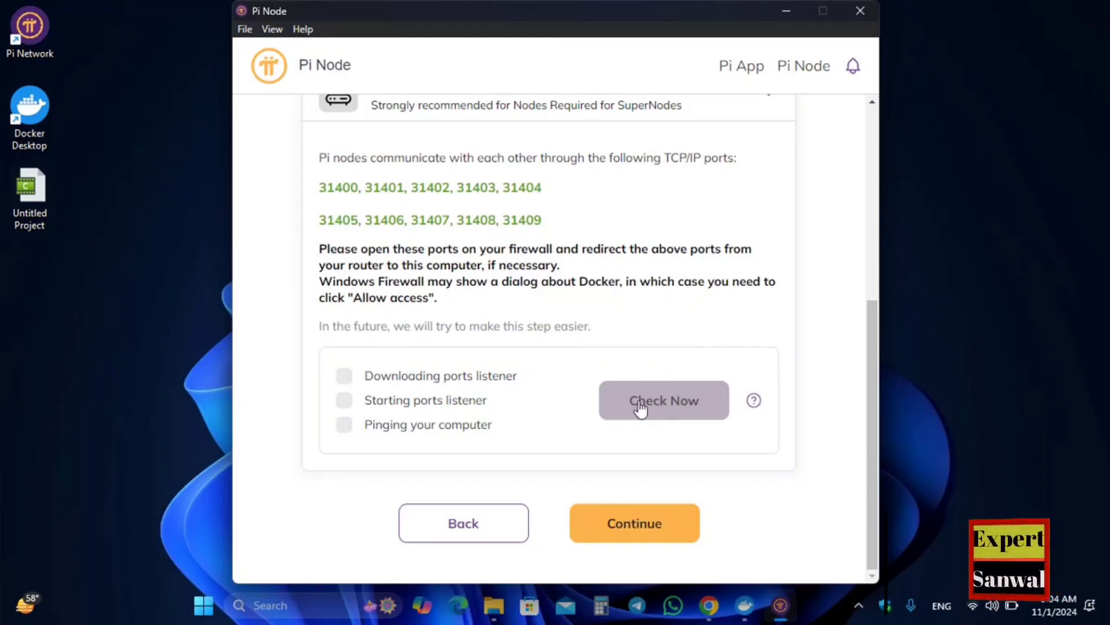
Step: Continue past the port check, recheck the setup sections, then bring Docker Desktop's container list forward
{"action": "left_click", "coordinate": [639, 536]}
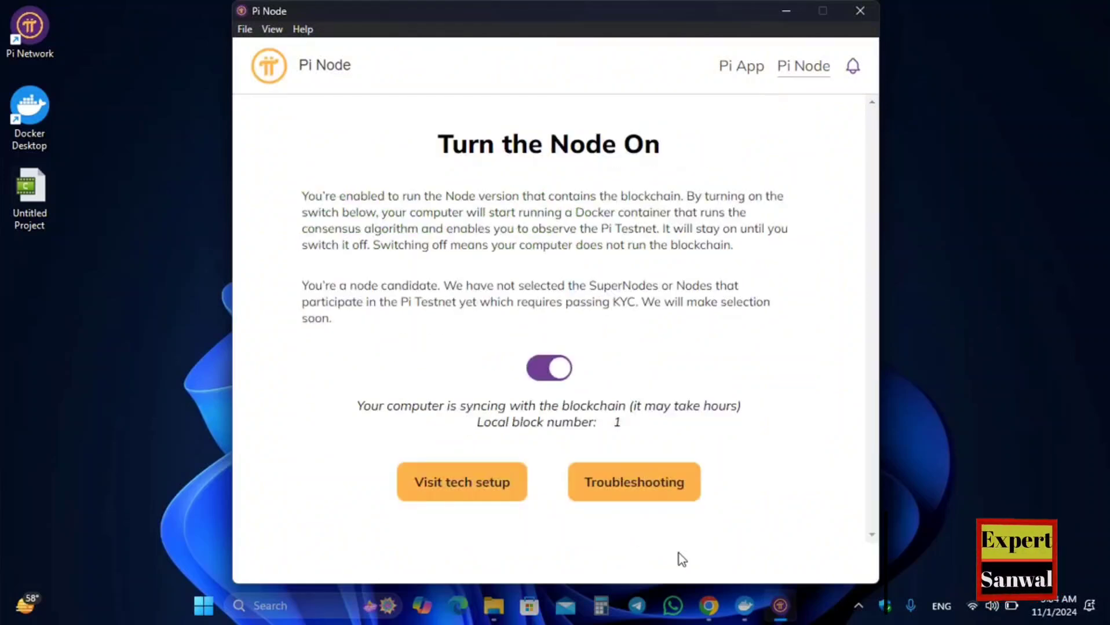
{"action": "left_click", "coordinate": [512, 494]}
{"action": "left_click", "coordinate": [536, 373]}
{"action": "left_click", "coordinate": [543, 395]}
{"action": "left_click", "coordinate": [539, 442]}
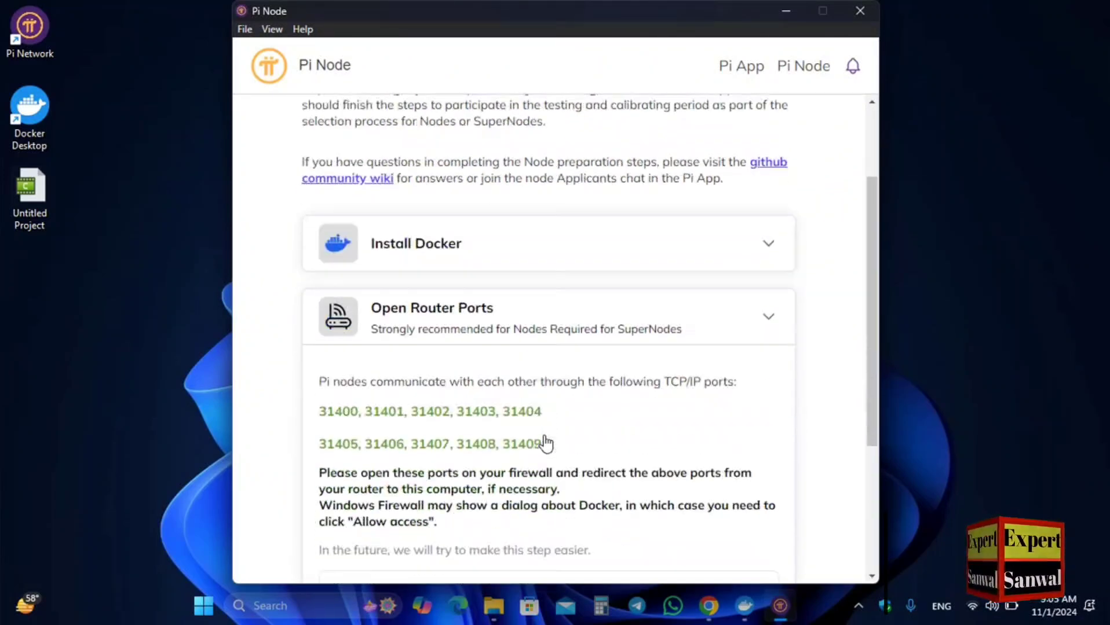
{"action": "left_click", "coordinate": [477, 280]}
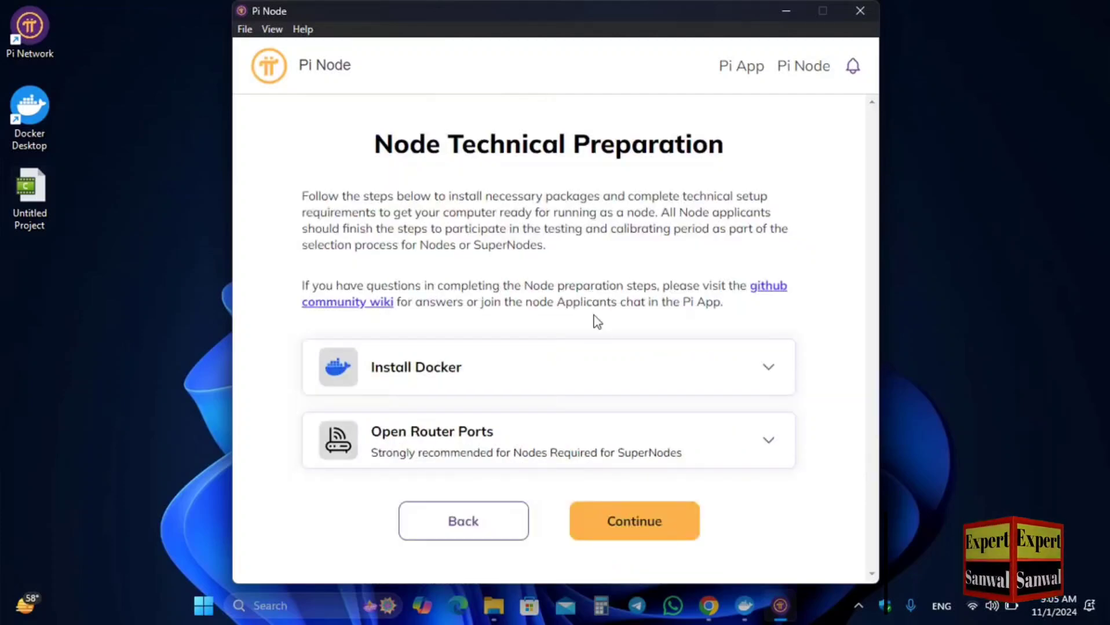
{"action": "left_click", "coordinate": [789, 11]}
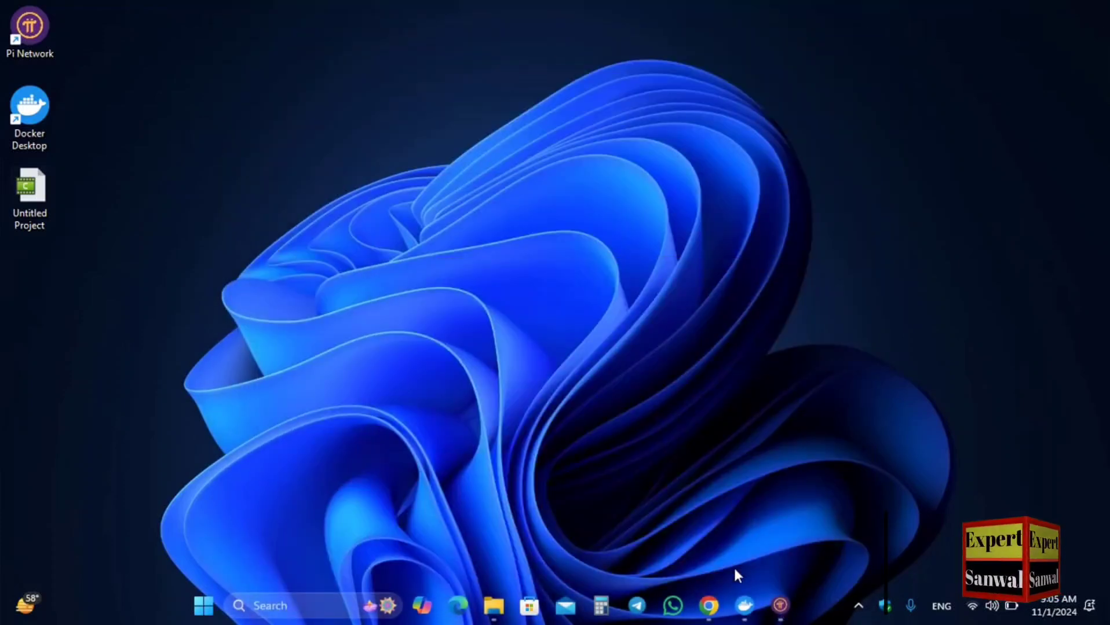
{"action": "left_click", "coordinate": [748, 606]}
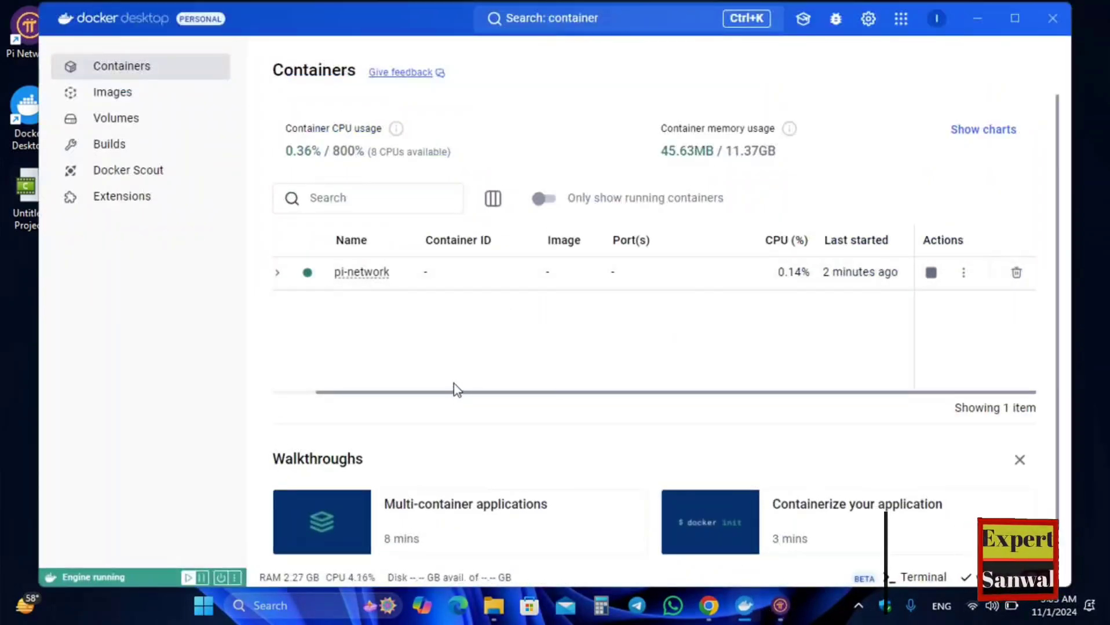